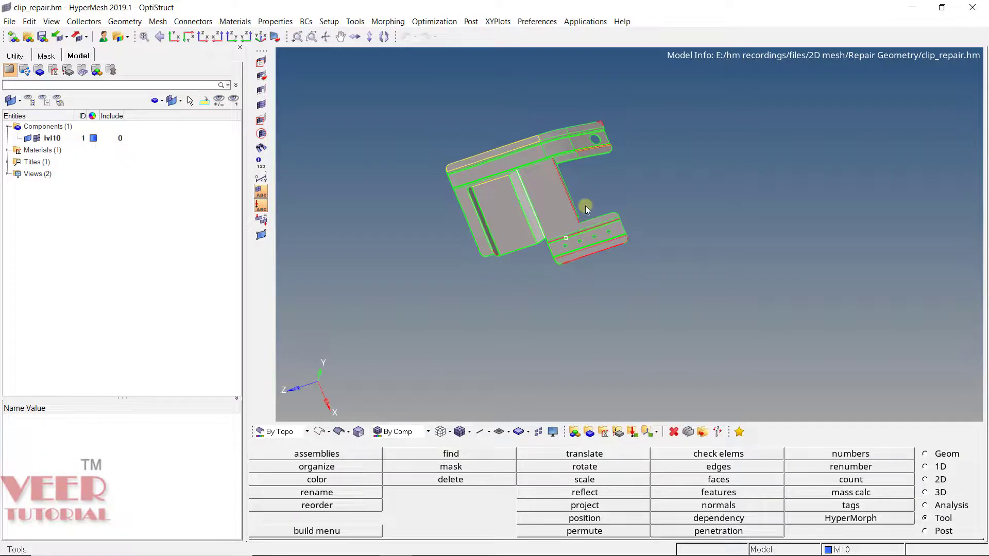
scroll(595, 230, up, 10)
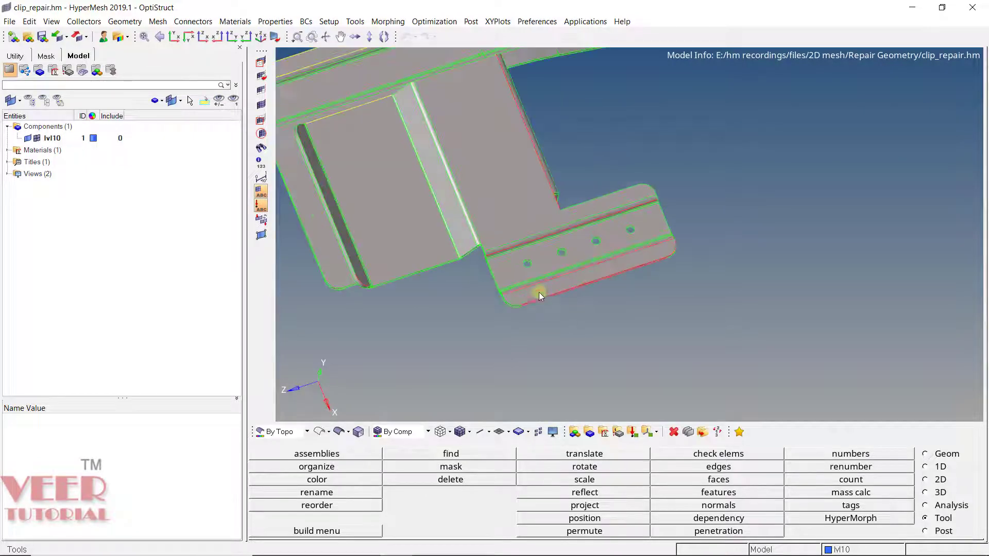
mouse_move(503, 340)
ctrl+mouse_down()
mouse_move(563, 338)
mouse_move(590, 301)
mouse_move(558, 285)
mouse_move(573, 344)
mouse_move(585, 276)
mouse_move(614, 287)
mouse_move(532, 286)
mouse_move(616, 307)
mouse_move(527, 311)
mouse_move(536, 319)
ctrl+mouse_up()
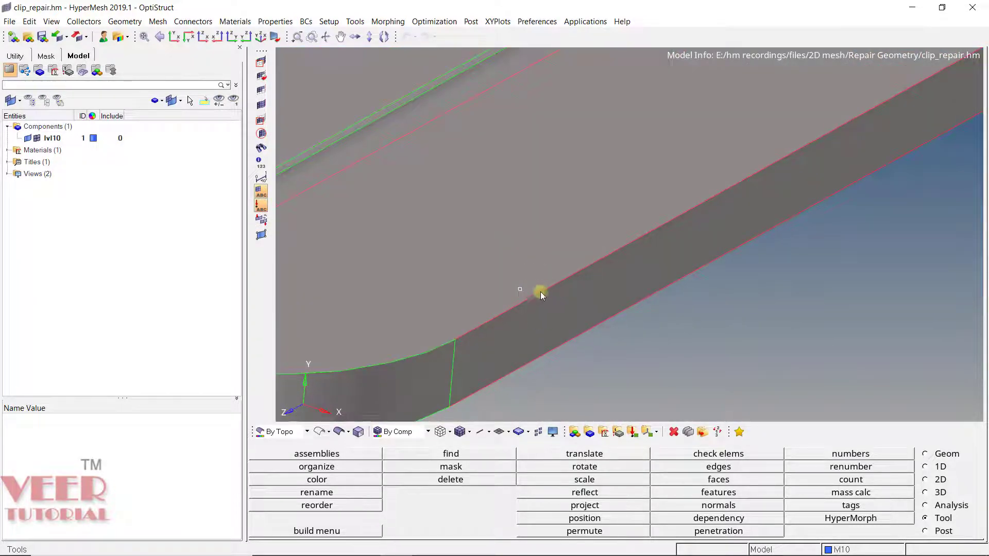
ctrl+drag(629, 280, 636, 349)
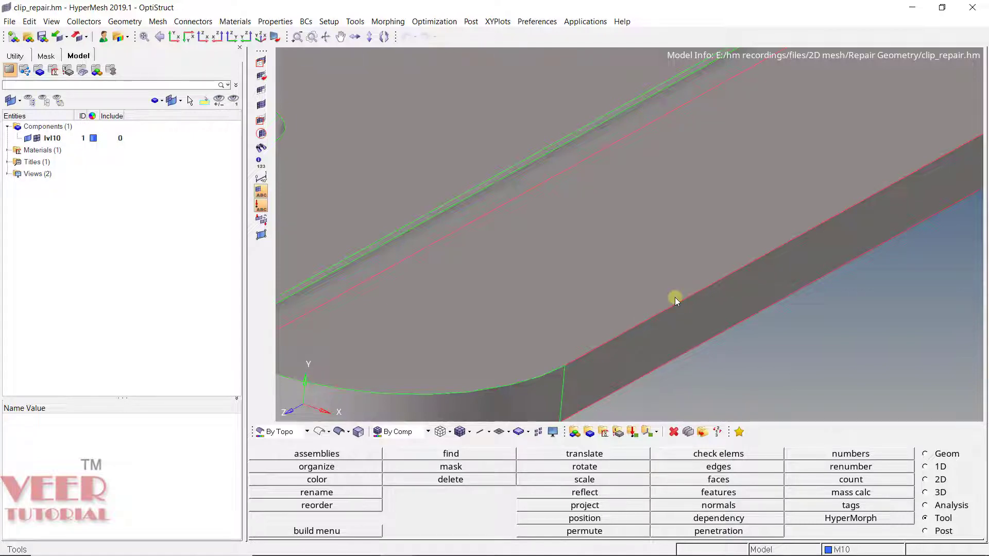
click(933, 453)
click(873, 456)
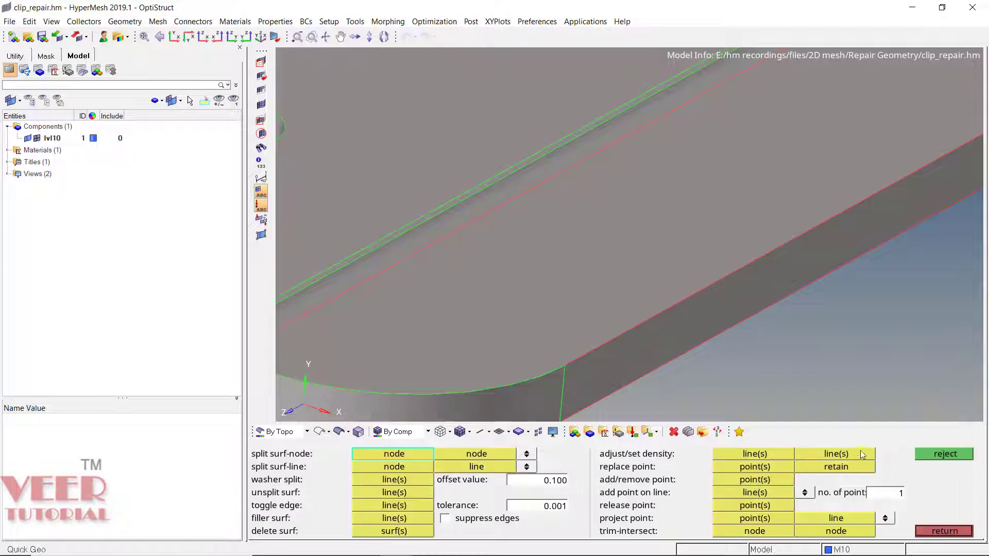
key(Escape)
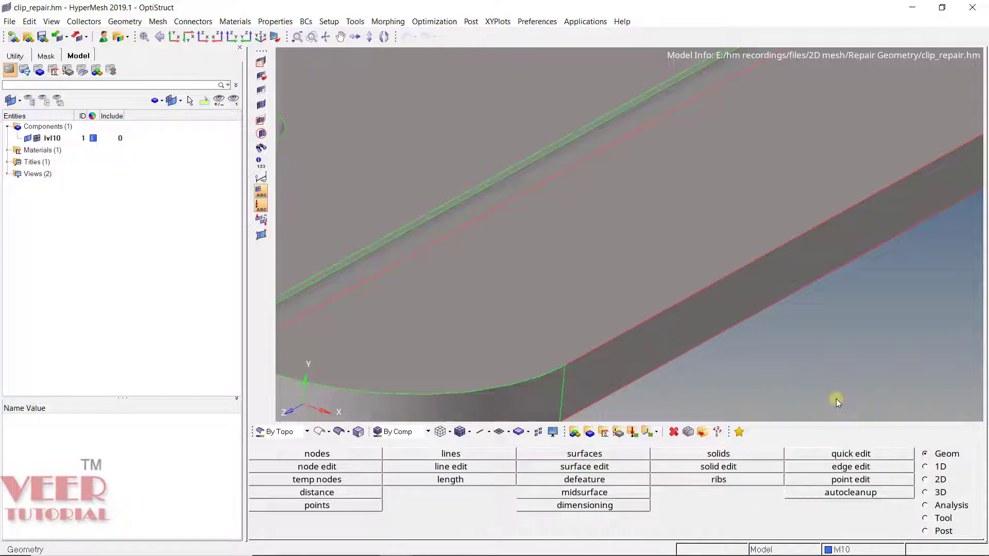
Step: In quick geometry edit, toggle the free edge along the bend of the four-hole flange to stitch its adjacent surfaces
key(F11)
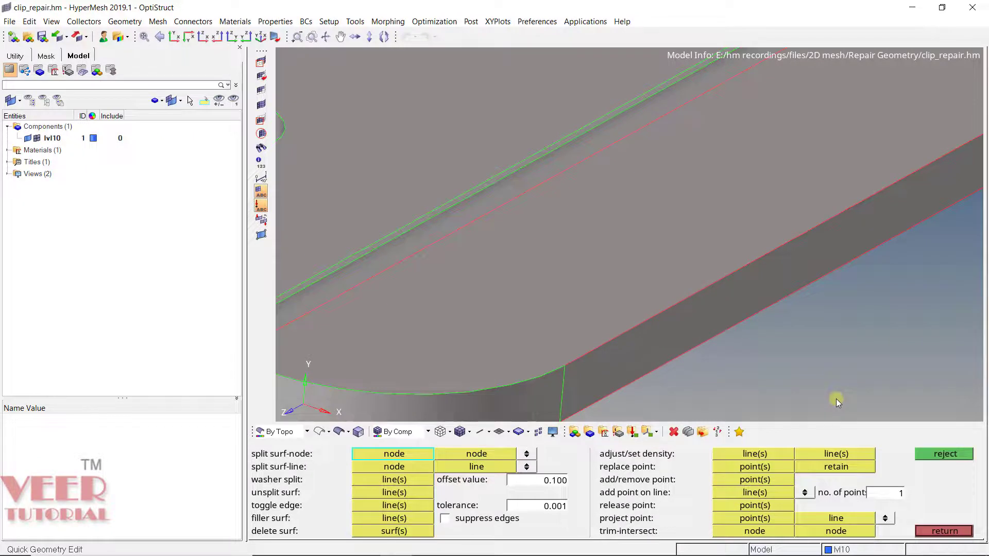
click(394, 506)
scroll(714, 298, down, 3)
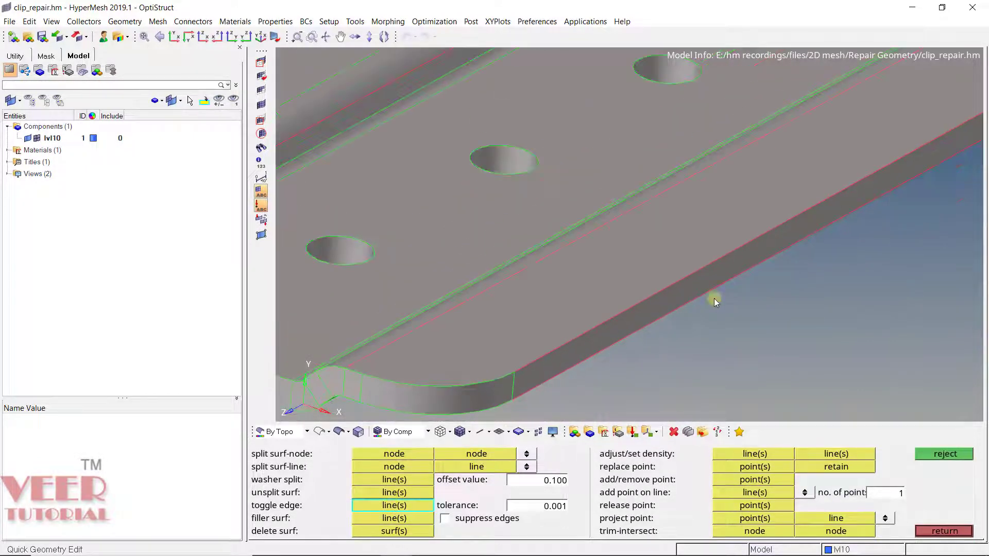
scroll(583, 297, up, 5)
mouse_move(520, 307)
ctrl+mouse_down()
mouse_move(537, 365)
mouse_move(608, 315)
mouse_move(560, 372)
ctrl+mouse_up()
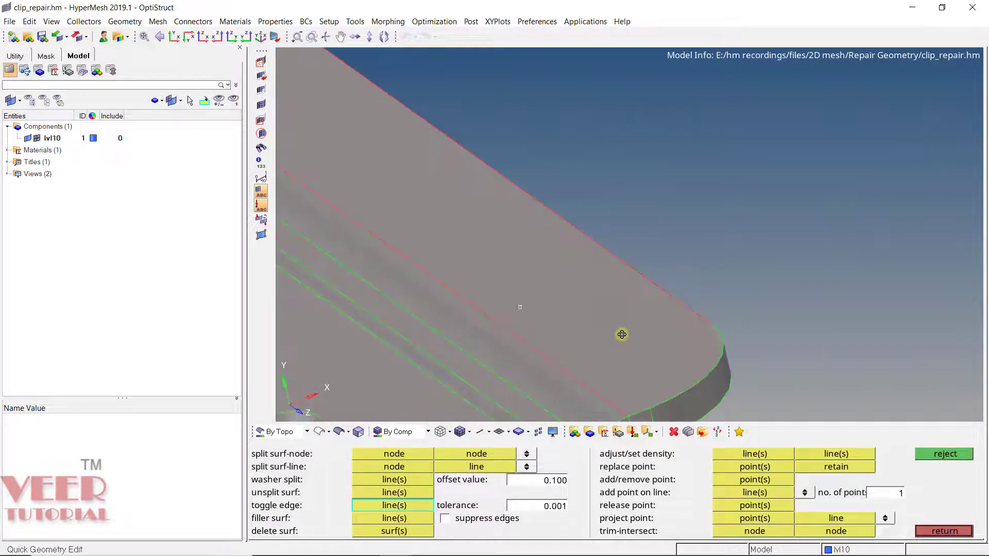
click(560, 372)
click(561, 357)
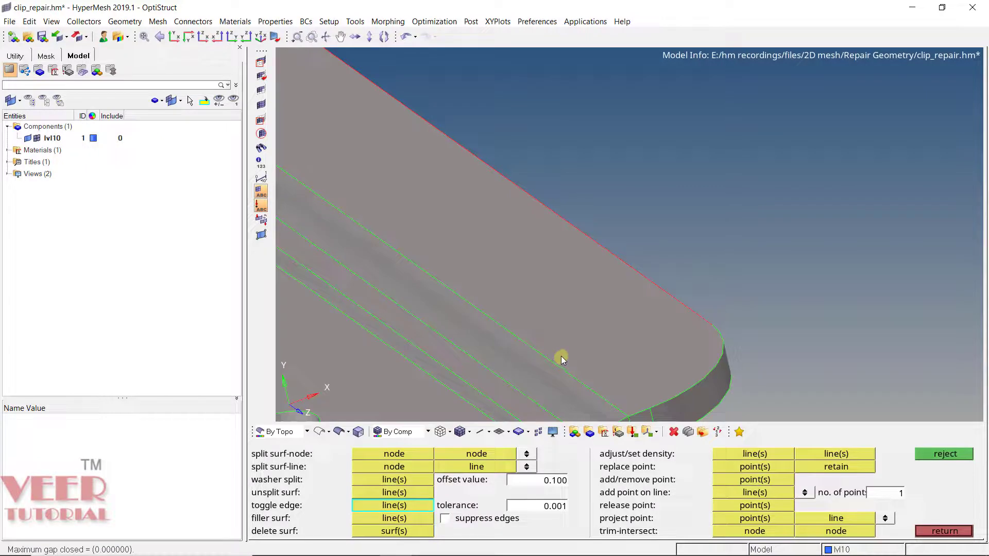
click(561, 357)
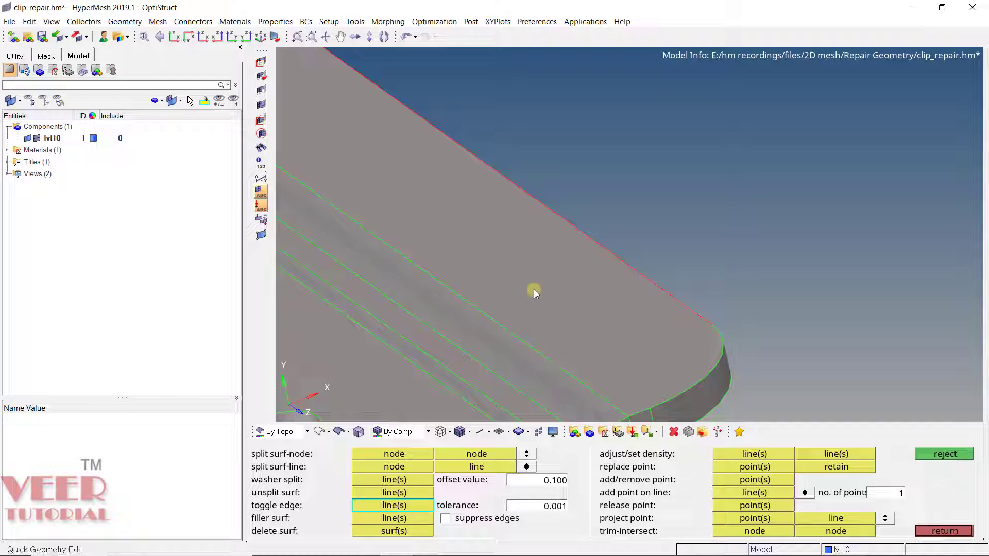
Step: Set the edge toggle tolerance to 0.1 and stitch the two long free edges on the flange's outer side
ctrl+drag(534, 290, 453, 300)
scroll(530, 332, up, 5)
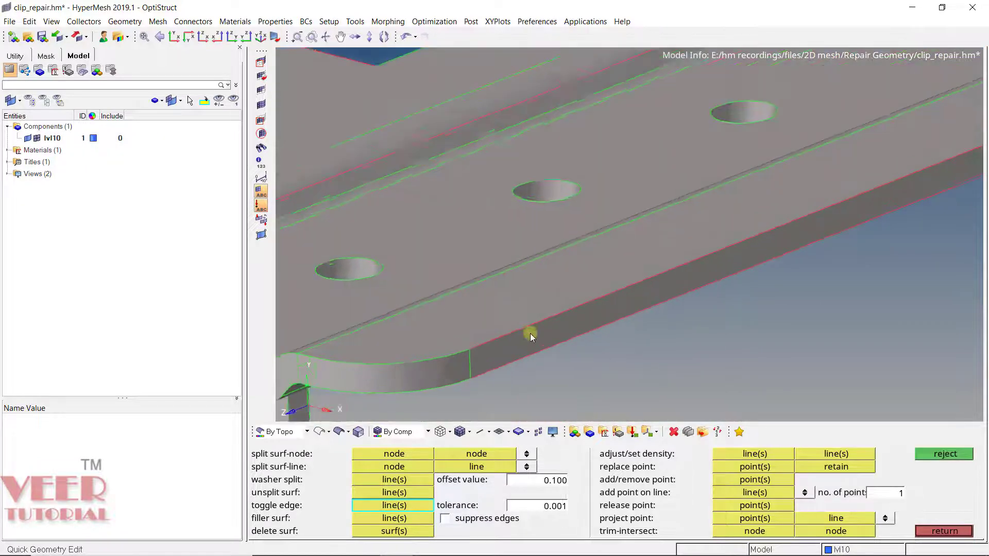
click(533, 320)
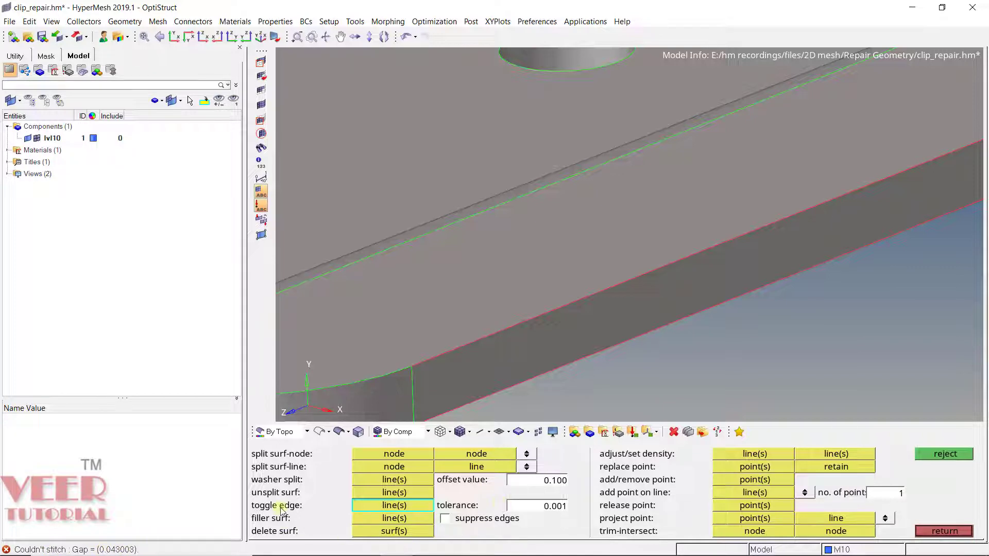
click(539, 502)
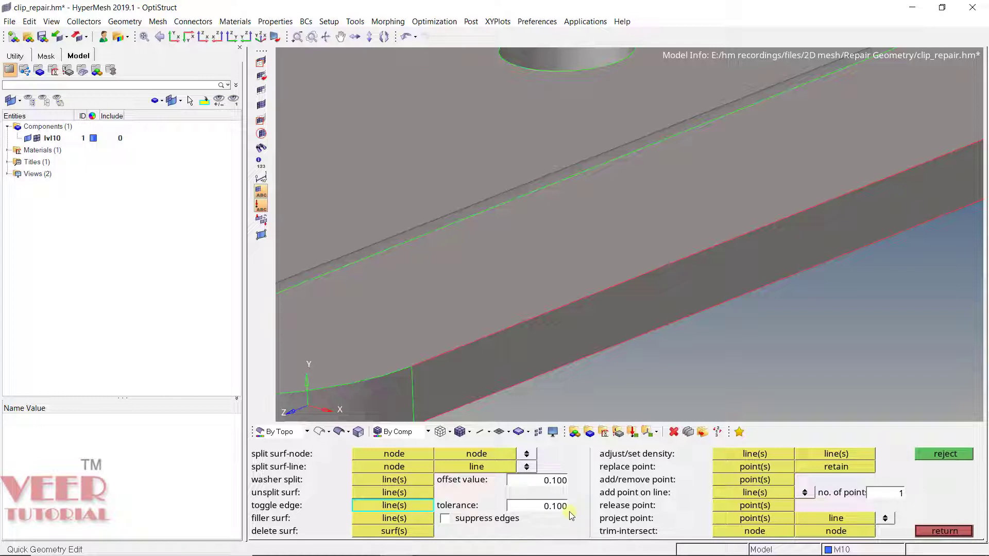
click(508, 328)
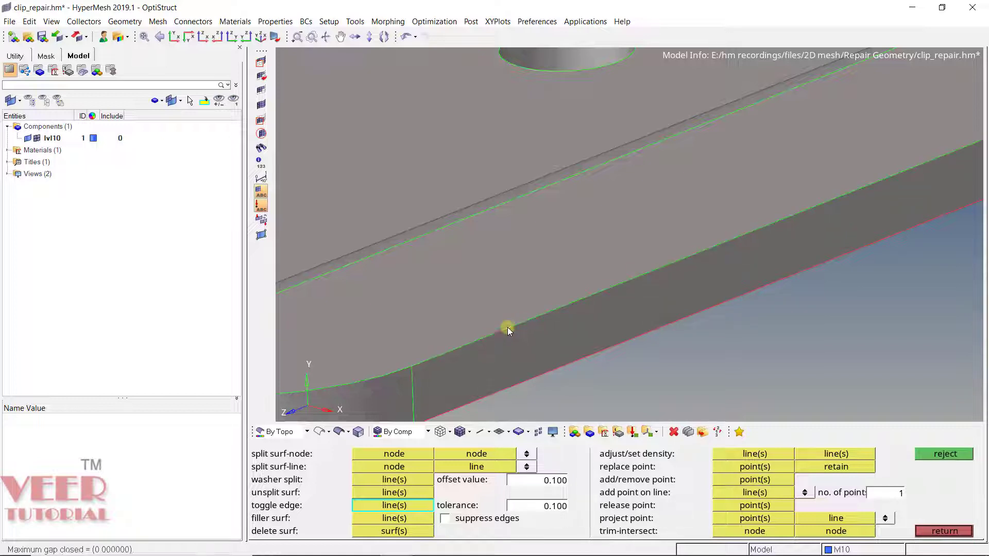
click(540, 374)
Step: Toggle the free edges around the four-hole flange's rounded corner to close the gap between its top face and side wall
ctrl+drag(631, 294, 711, 330)
scroll(651, 323, up, 6)
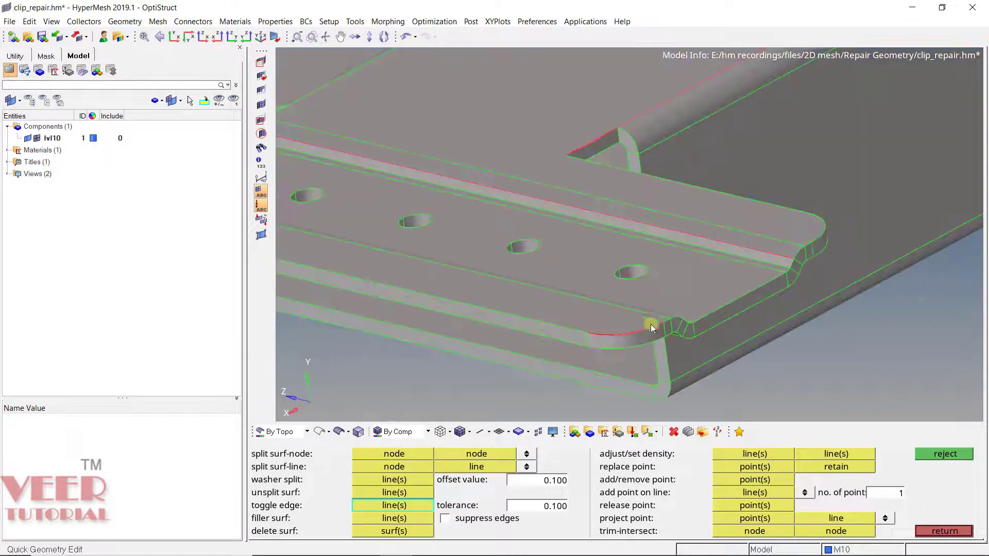
ctrl+drag(466, 308, 494, 372)
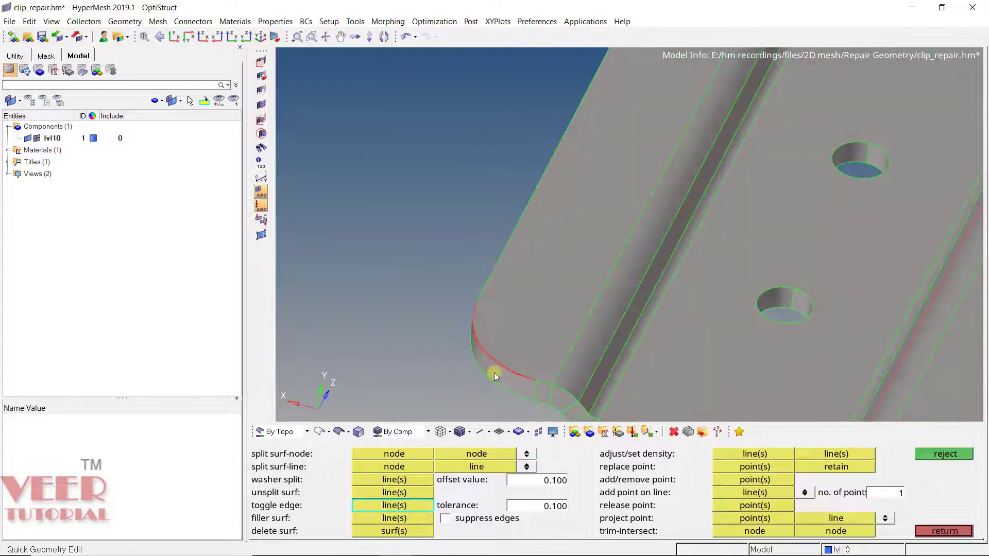
scroll(495, 379, up, 3)
scroll(490, 345, up, 2)
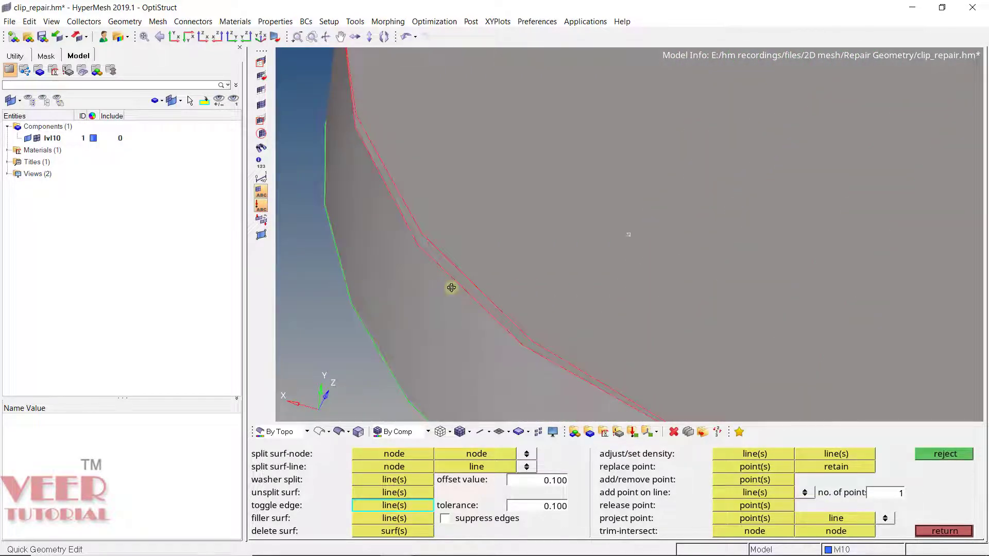
ctrl+drag(510, 271, 534, 273)
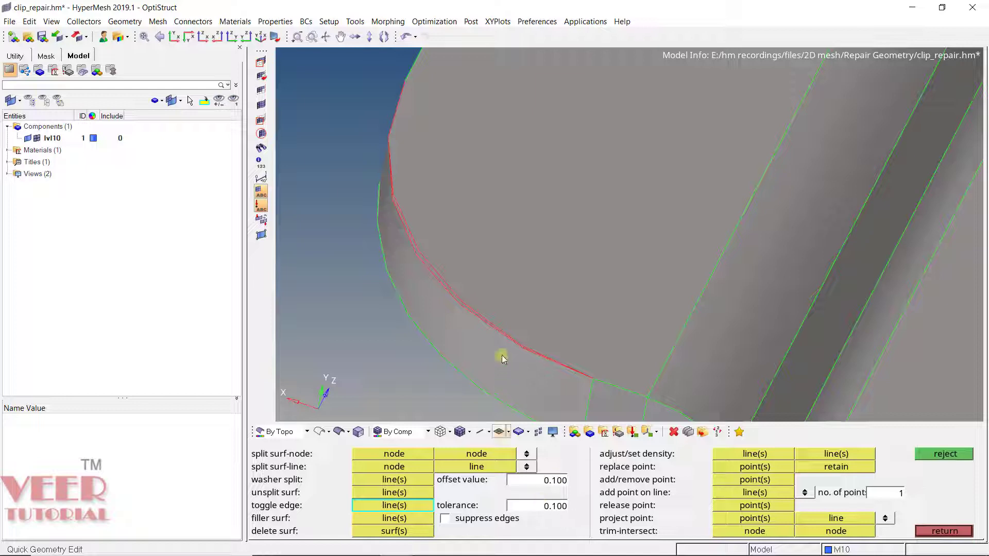
click(432, 276)
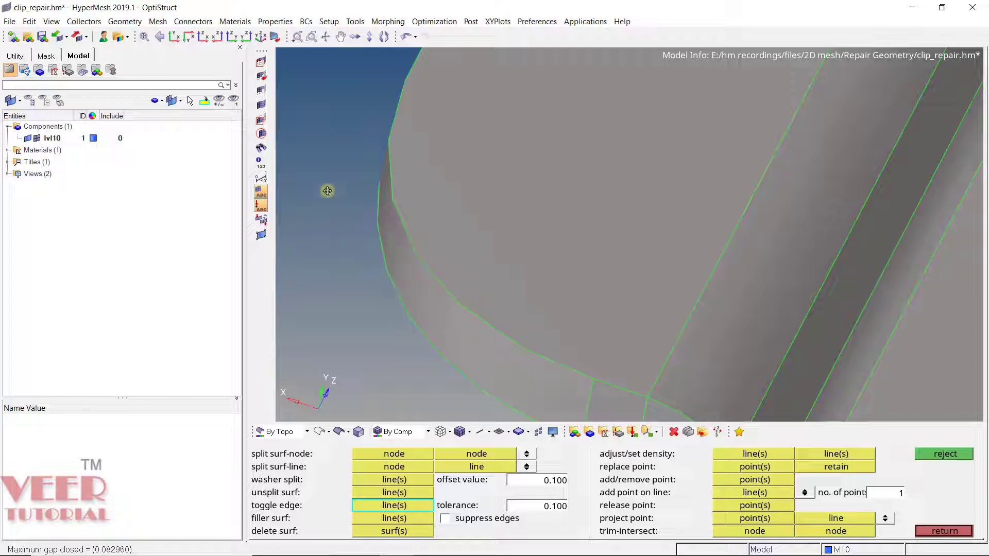
Step: Examine the free edges and surplus corner material at the end of the arm with the single large hole
scroll(328, 188, down, 3)
ctrl+drag(366, 229, 511, 236)
scroll(672, 332, up, 3)
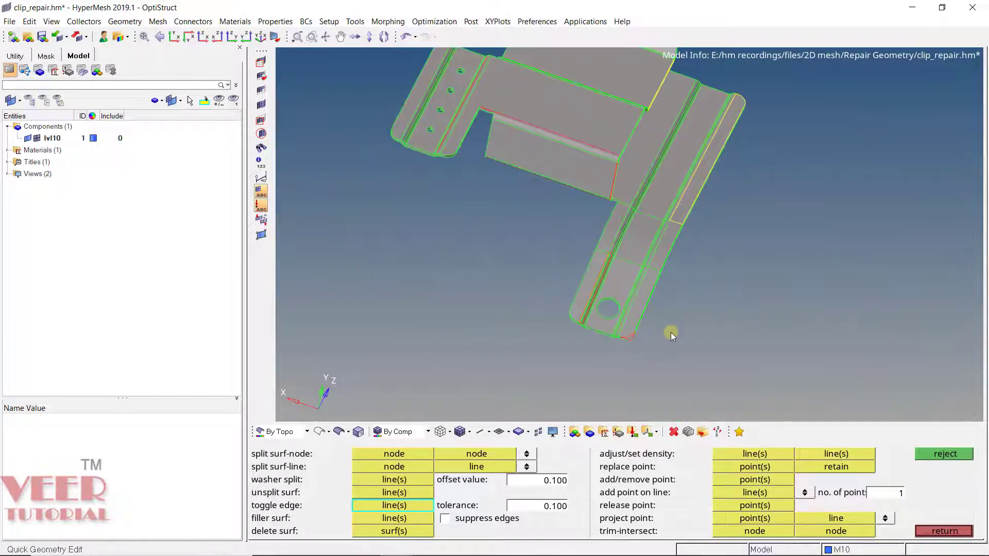
scroll(652, 341, up, 2)
scroll(550, 306, up, 2)
scroll(549, 313, up, 2)
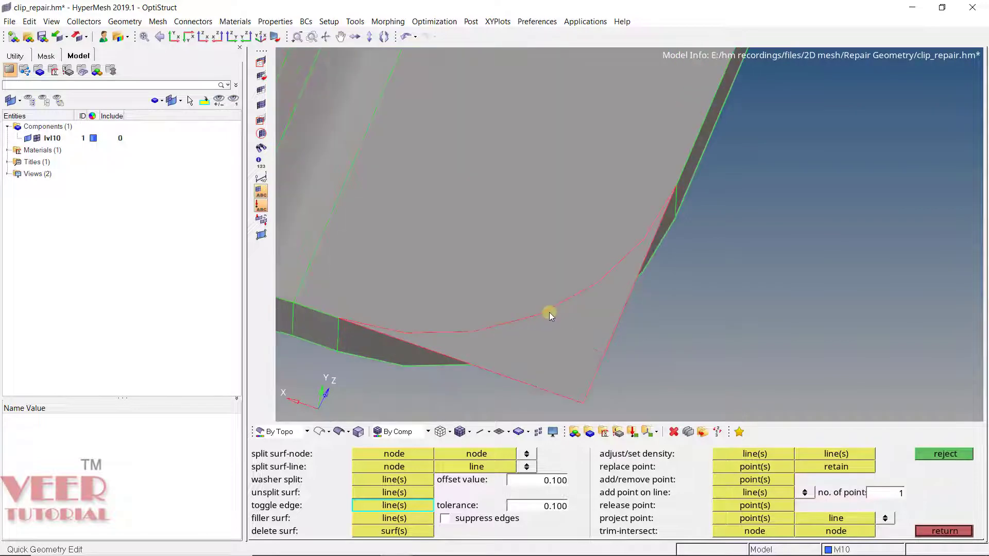
mouse_move(592, 375)
ctrl+mouse_down()
mouse_move(471, 322)
mouse_move(442, 324)
mouse_move(468, 283)
mouse_move(497, 342)
mouse_move(467, 294)
mouse_move(501, 276)
mouse_move(501, 245)
mouse_move(498, 281)
ctrl+mouse_up()
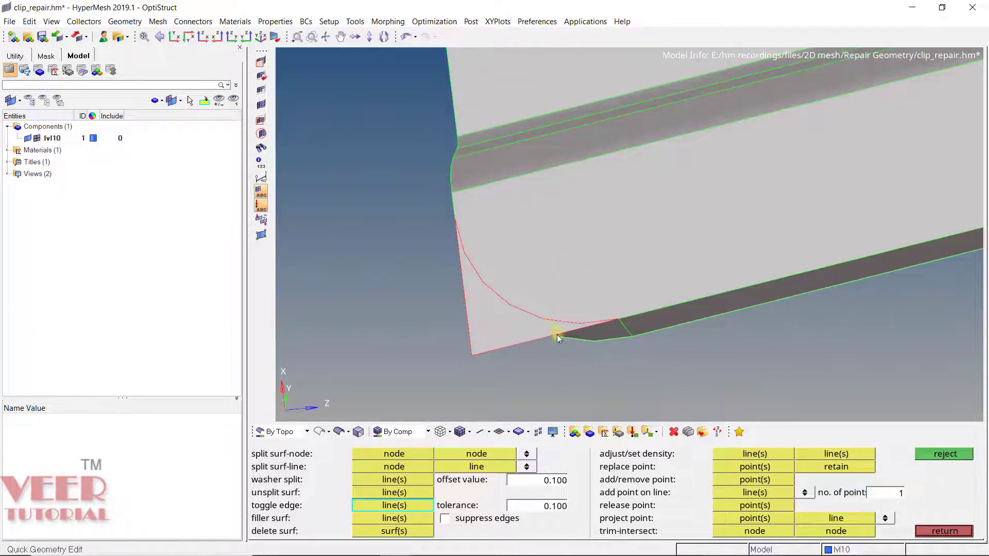
ctrl+drag(558, 335, 470, 247)
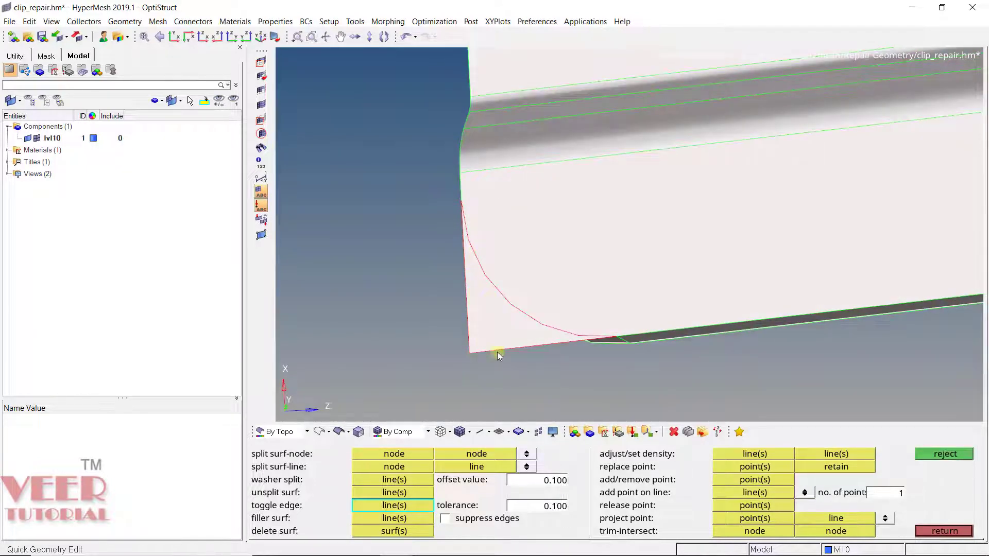
ctrl+drag(532, 289, 470, 314)
ctrl+drag(518, 264, 452, 312)
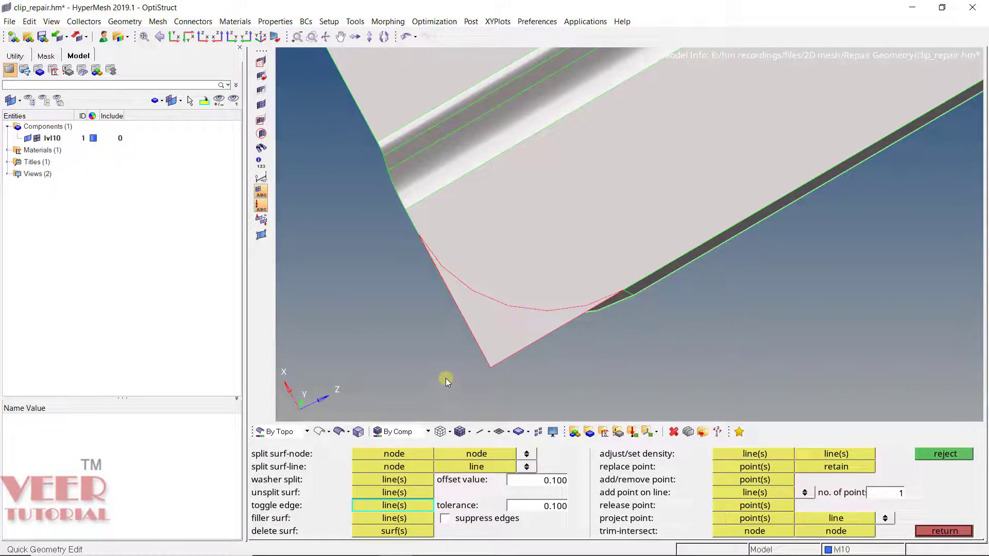
click(673, 434)
click(259, 455)
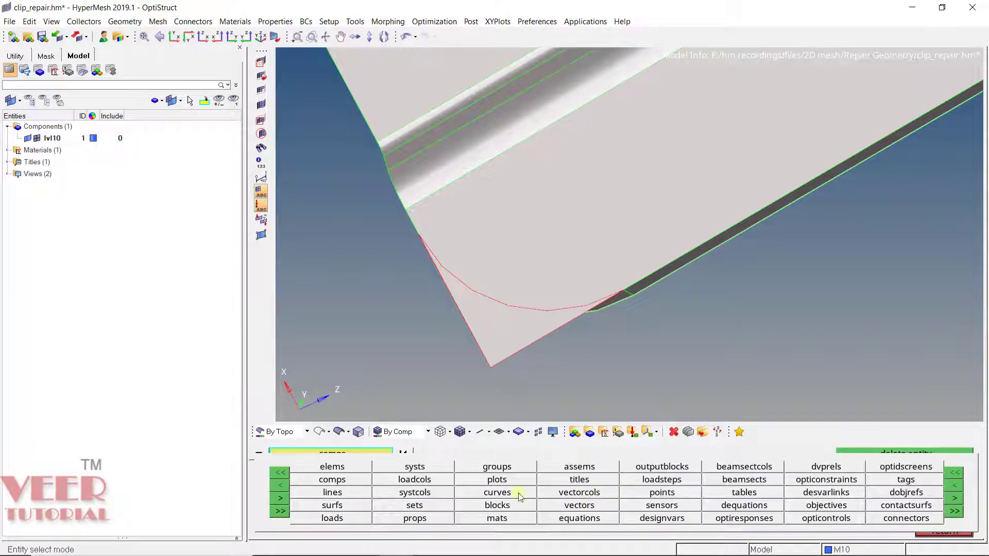
click(345, 508)
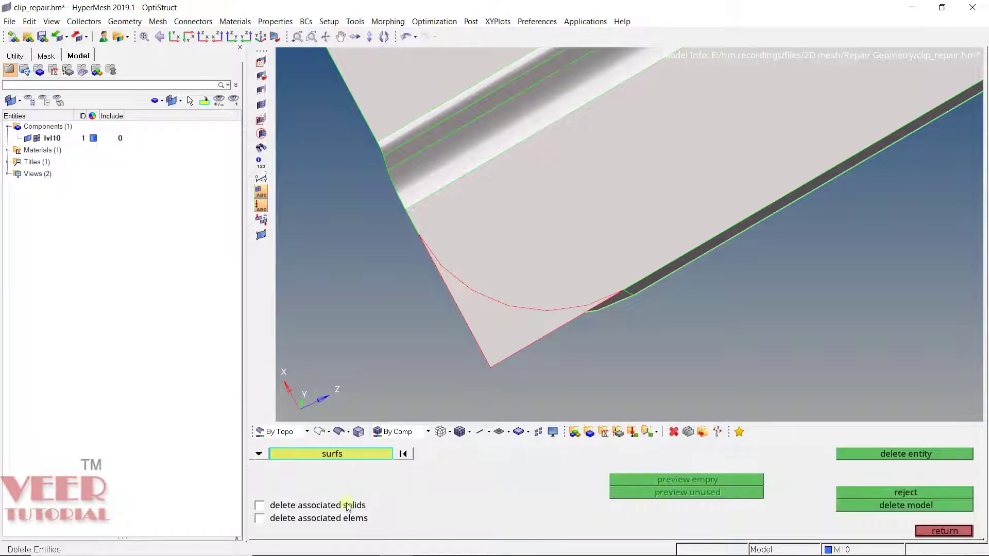
click(506, 350)
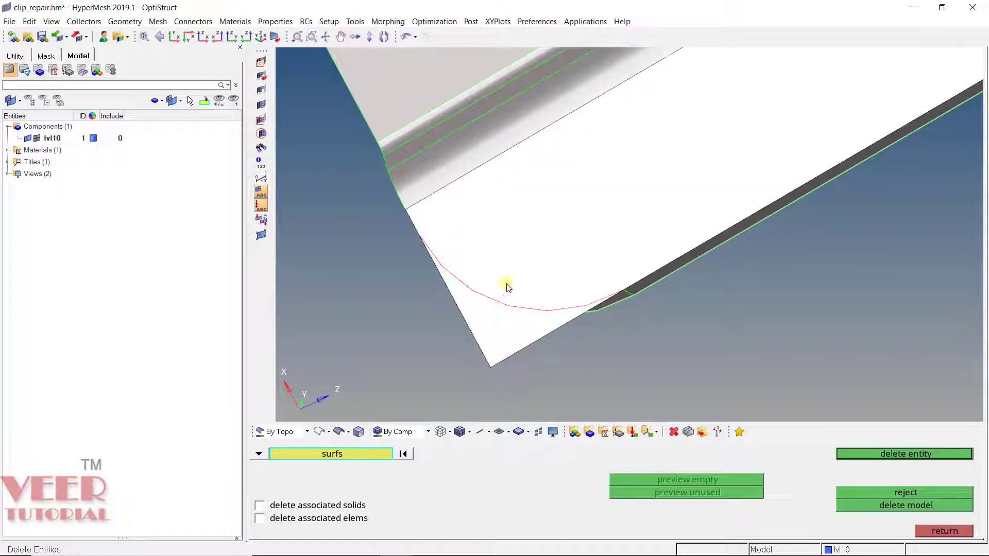
scroll(516, 291, down, 3)
ctrl+drag(539, 302, 611, 255)
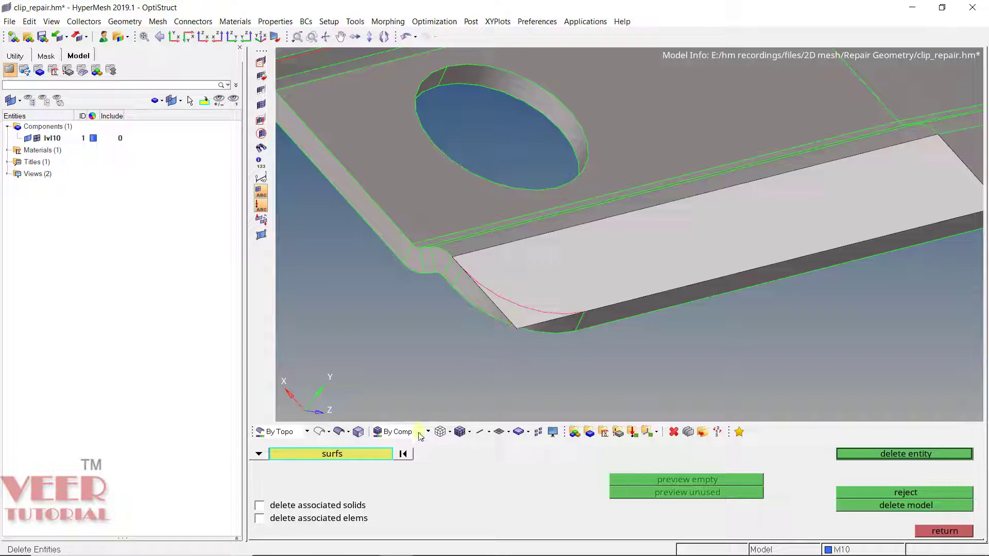
click(405, 454)
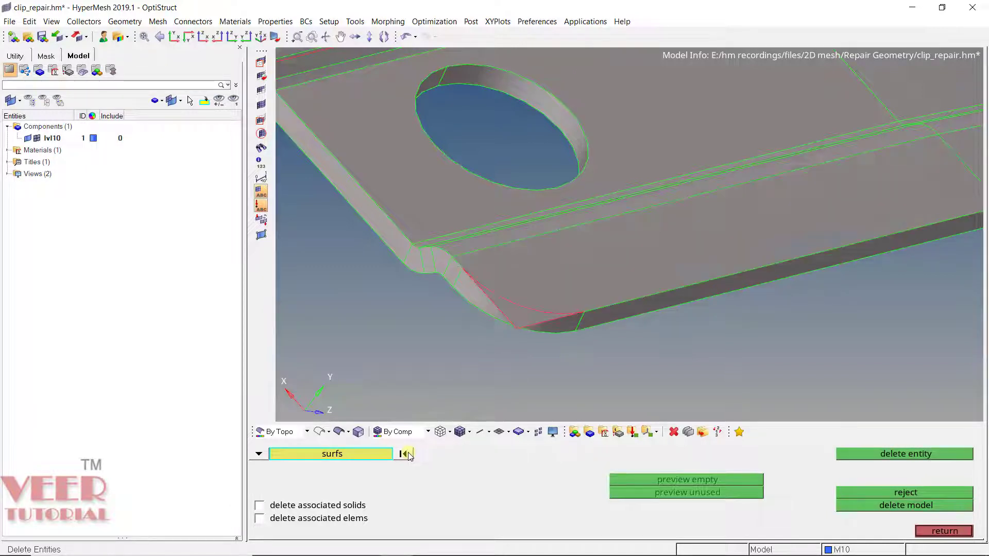
click(951, 533)
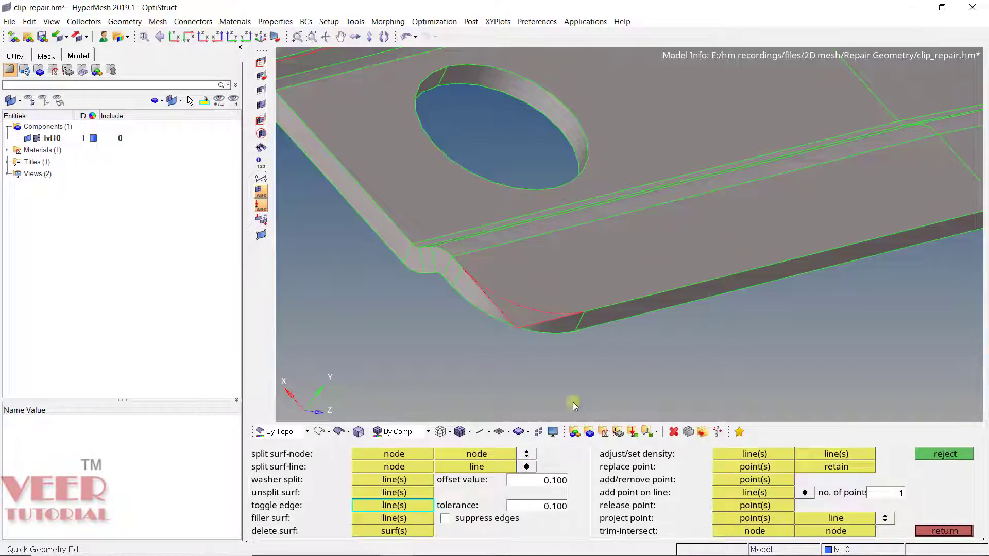
Step: Toggle the curved free edge at the arm's square corner, accept the oversized gap, and inspect the resulting corner surfaces
scroll(527, 306, up, 5)
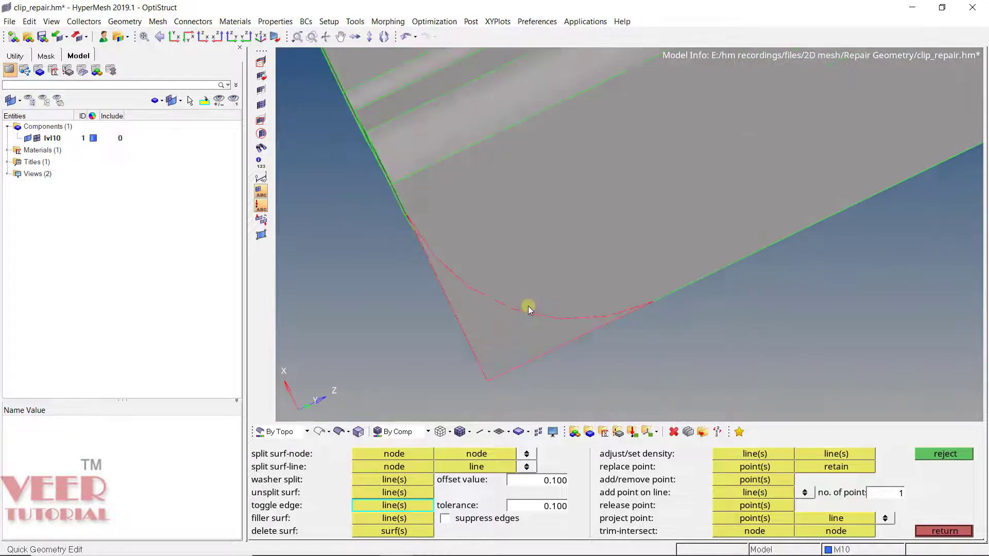
click(515, 307)
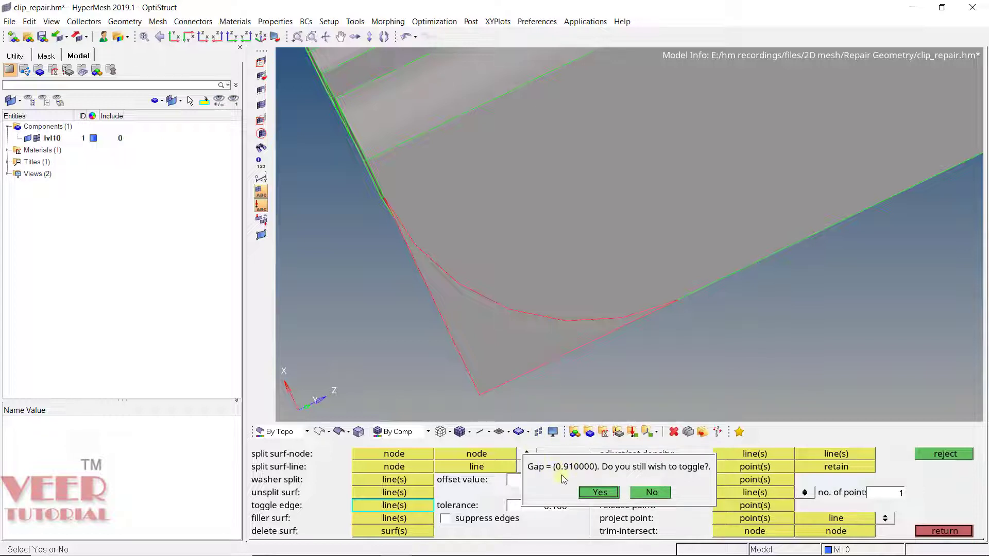
click(589, 493)
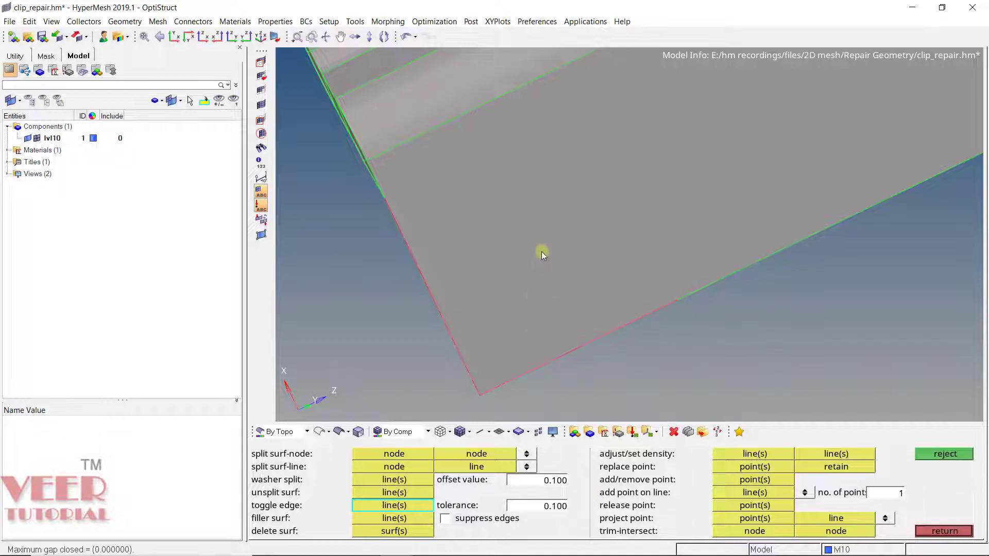
ctrl+drag(535, 300, 525, 252)
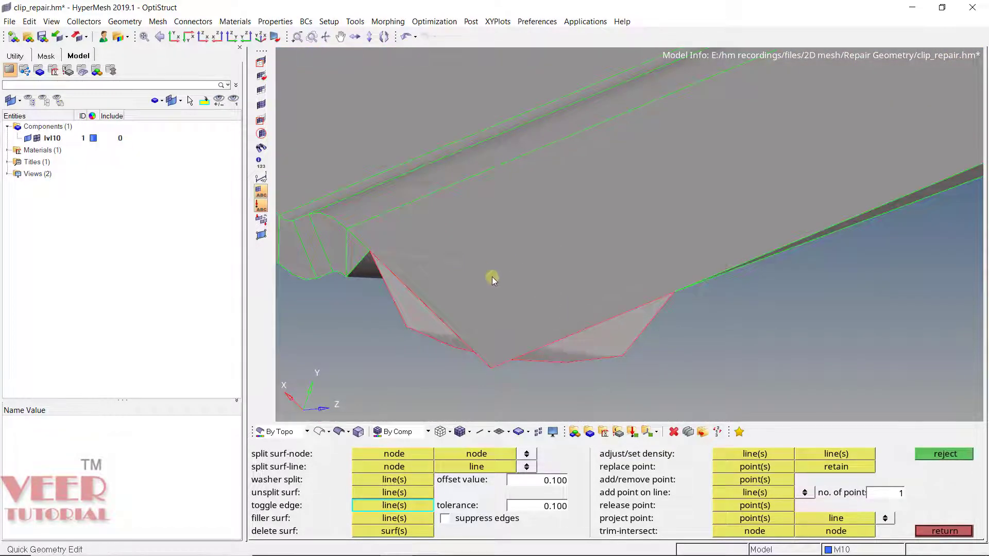
ctrl+drag(520, 289, 550, 299)
ctrl+drag(474, 301, 537, 324)
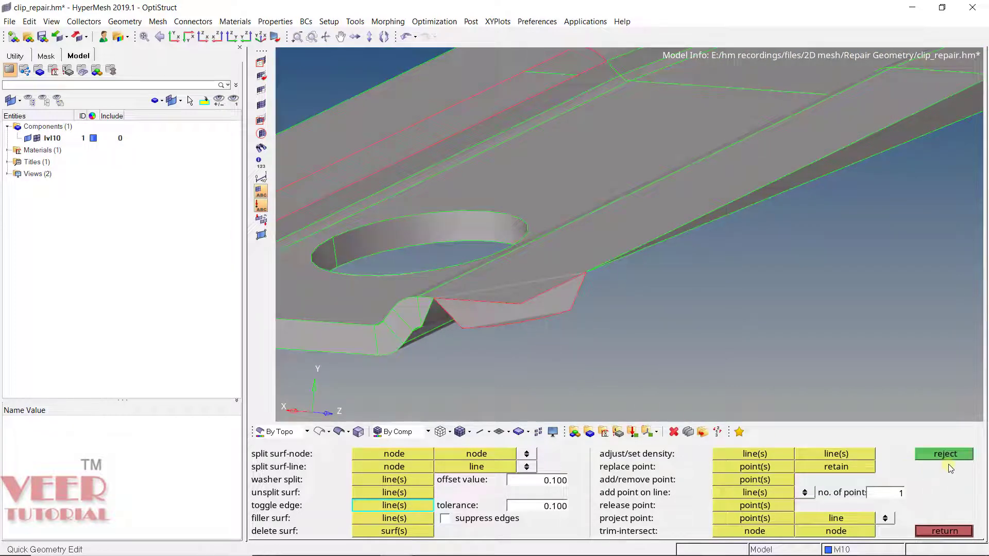
Step: Reject the last edge toggle at the arm's square corner and leave quick geometry editing
click(948, 455)
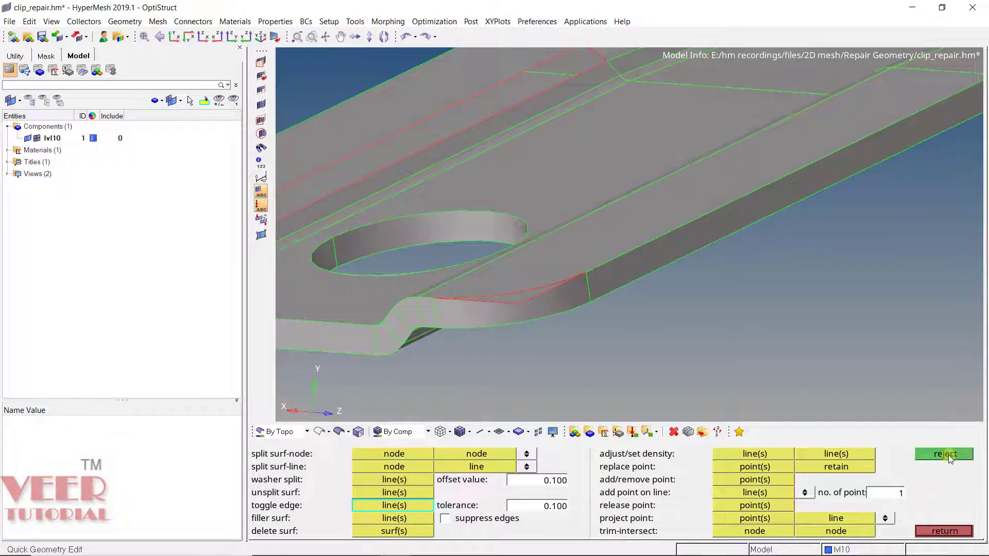
click(416, 41)
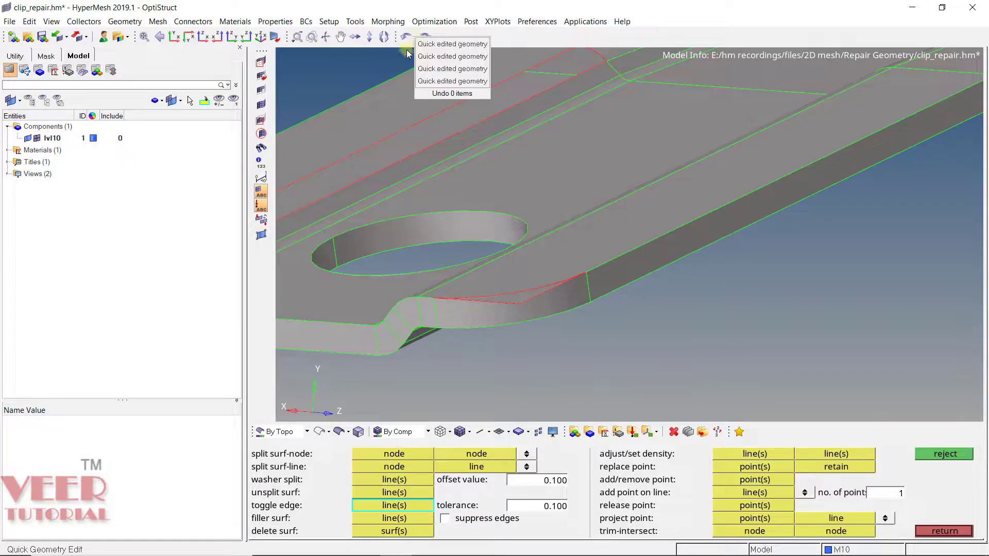
click(736, 340)
click(919, 532)
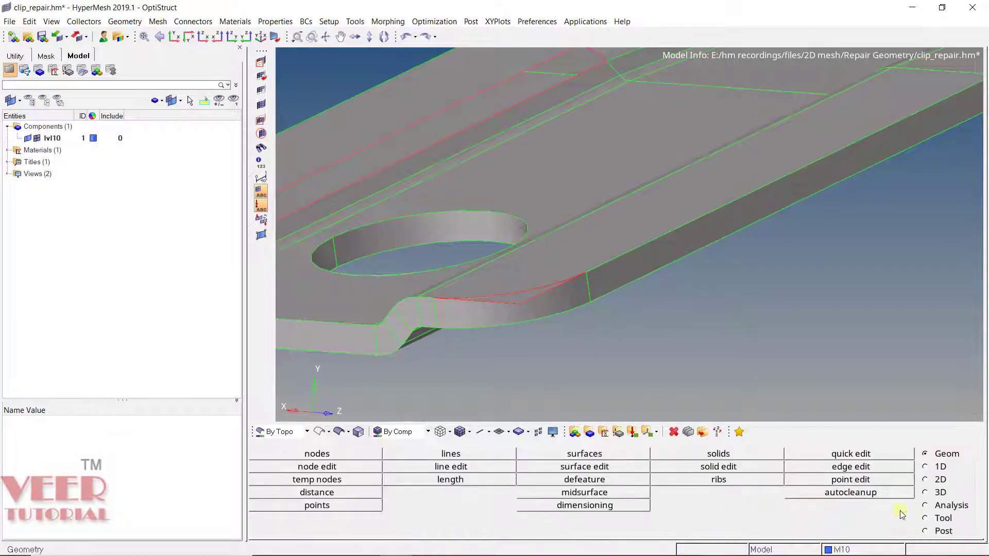
Step: Set up a surface trim with lines at the arm's square corner, using the lines selector and the normal to surface direction
scroll(562, 249, up, 5)
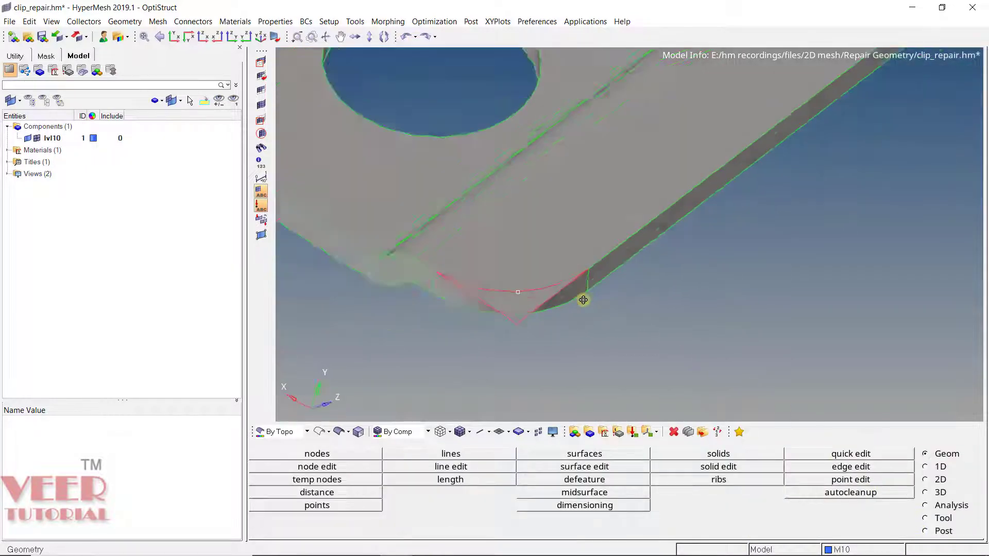
ctrl+drag(583, 297, 524, 273)
scroll(538, 295, up, 3)
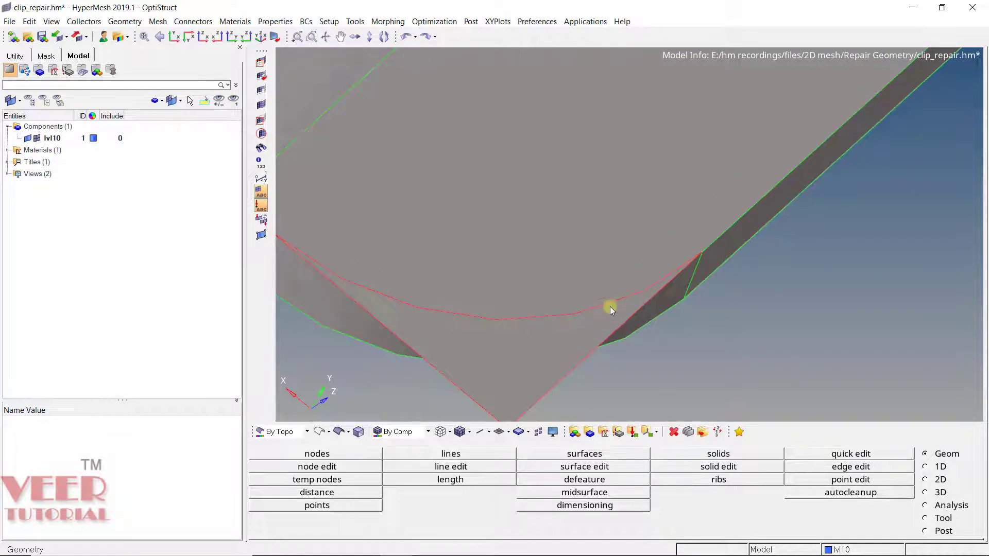
click(610, 469)
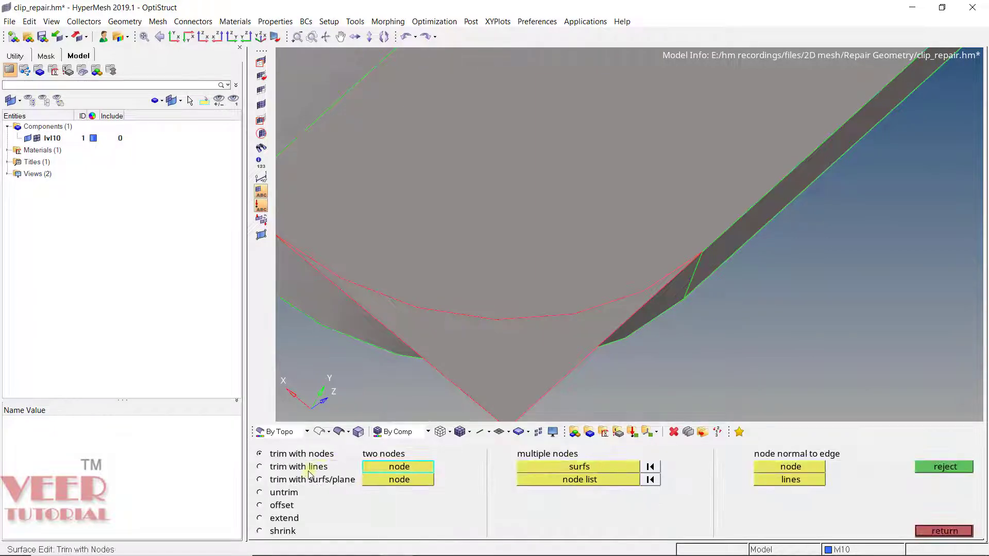
click(309, 472)
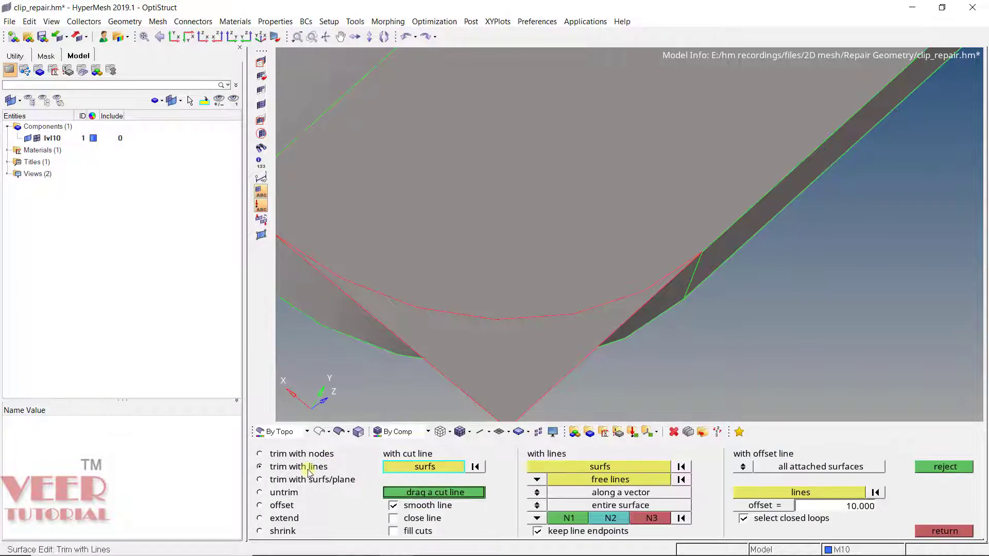
click(537, 494)
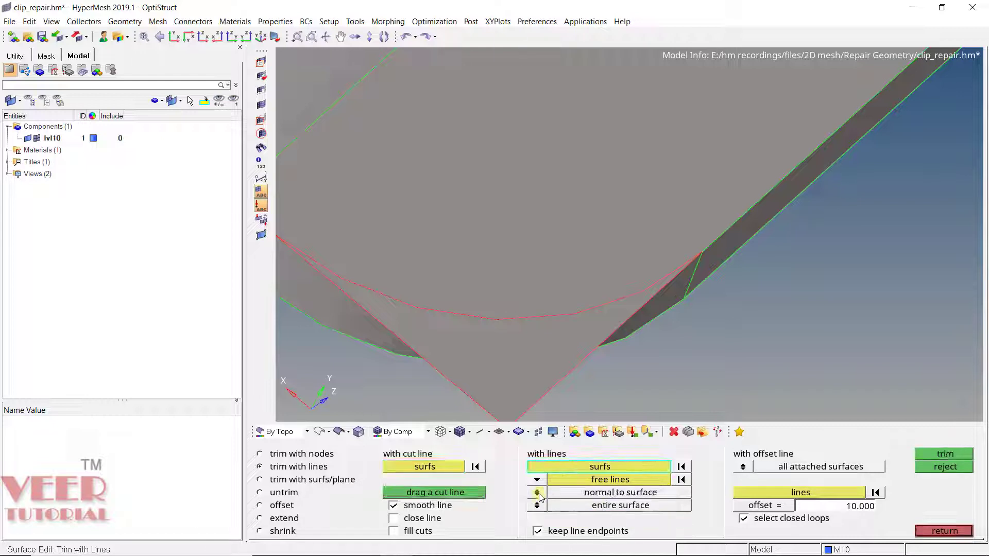
click(538, 480)
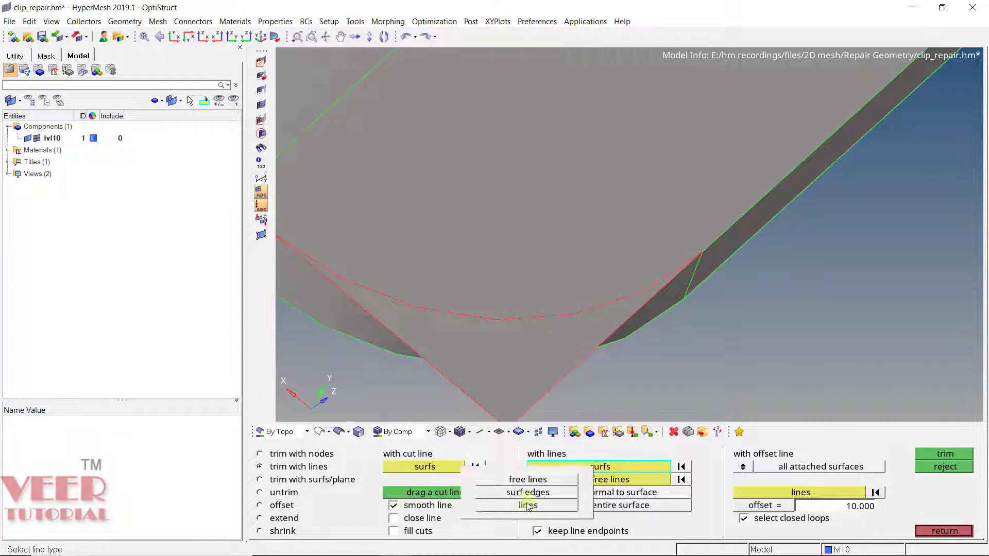
click(531, 506)
Step: Trim the arm's square-cornered top surface along the curved free edge of the rounded side wall
click(604, 468)
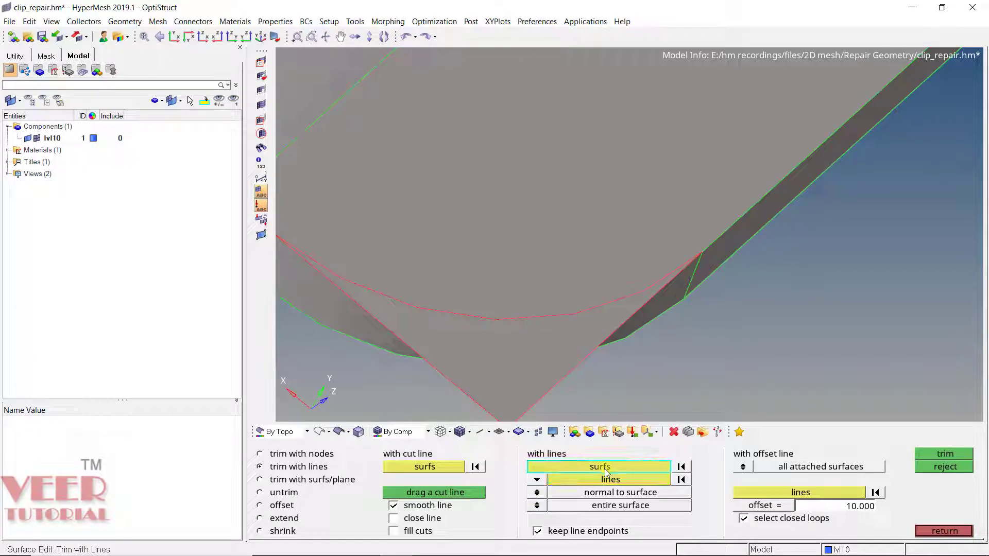
click(530, 353)
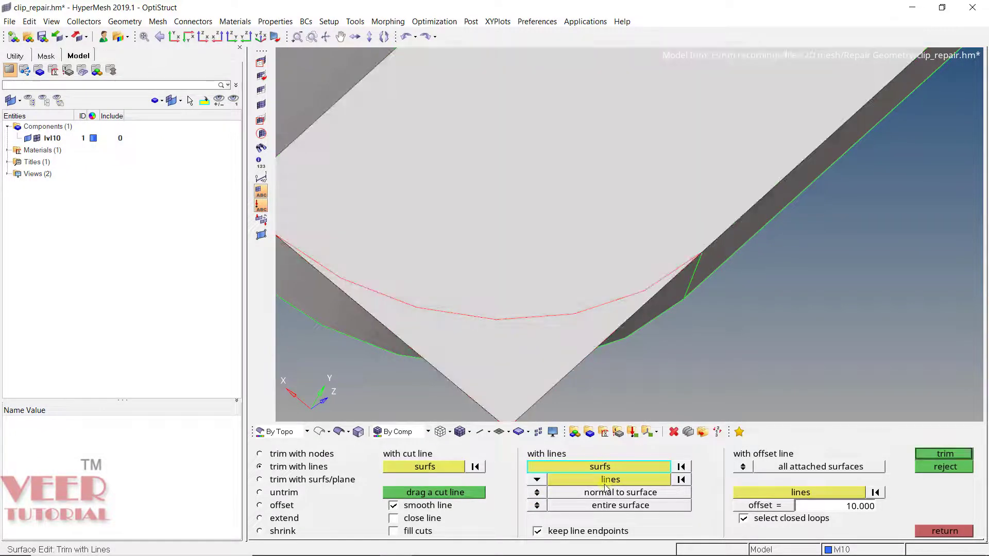
click(607, 484)
click(523, 346)
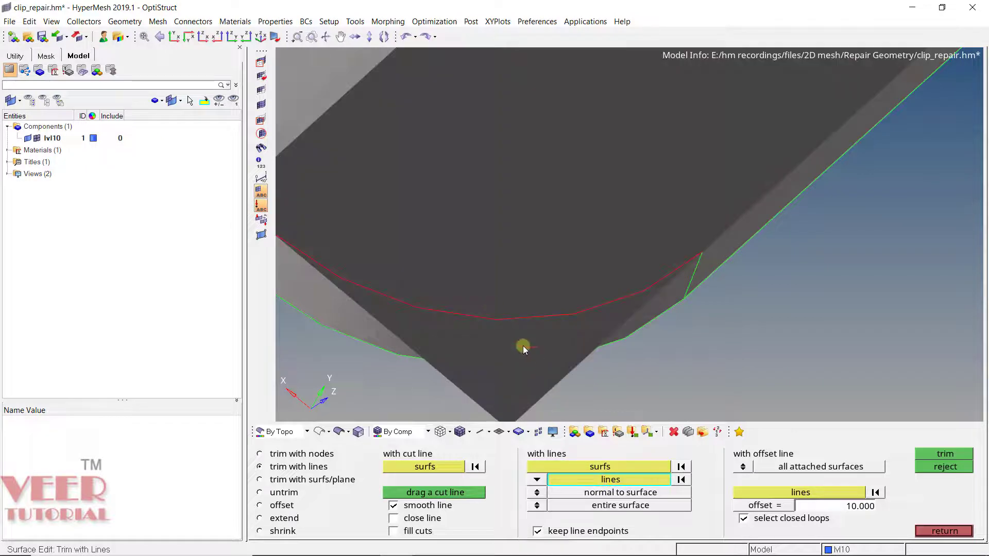
click(489, 318)
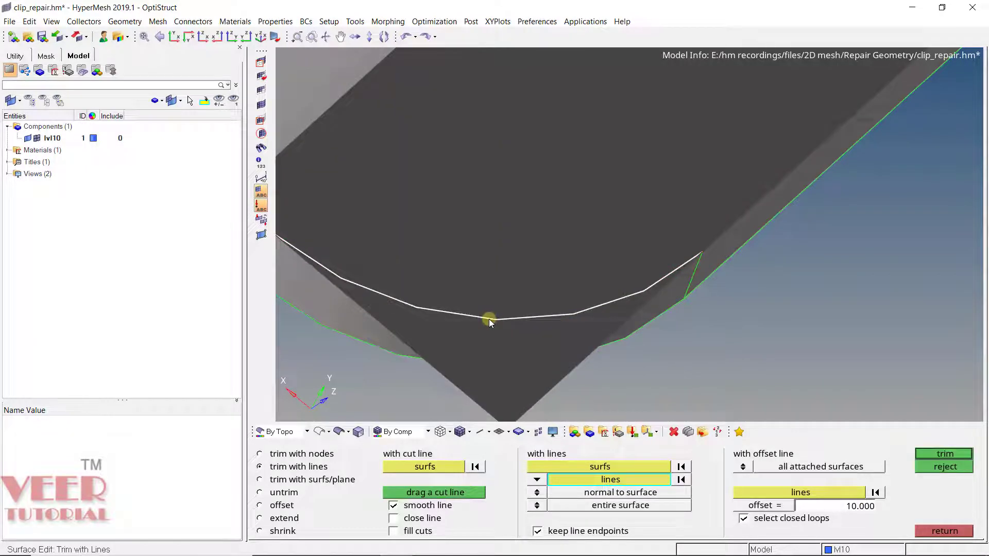
click(935, 453)
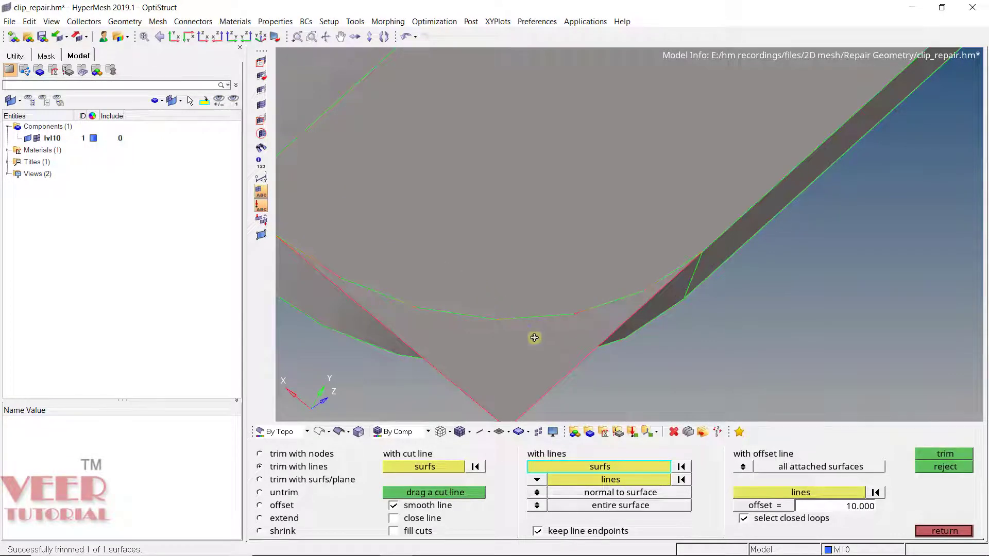
Step: Delete the surplus triangular surface outside the curved trim line at the arm's corner
ctrl+drag(534, 335, 378, 276)
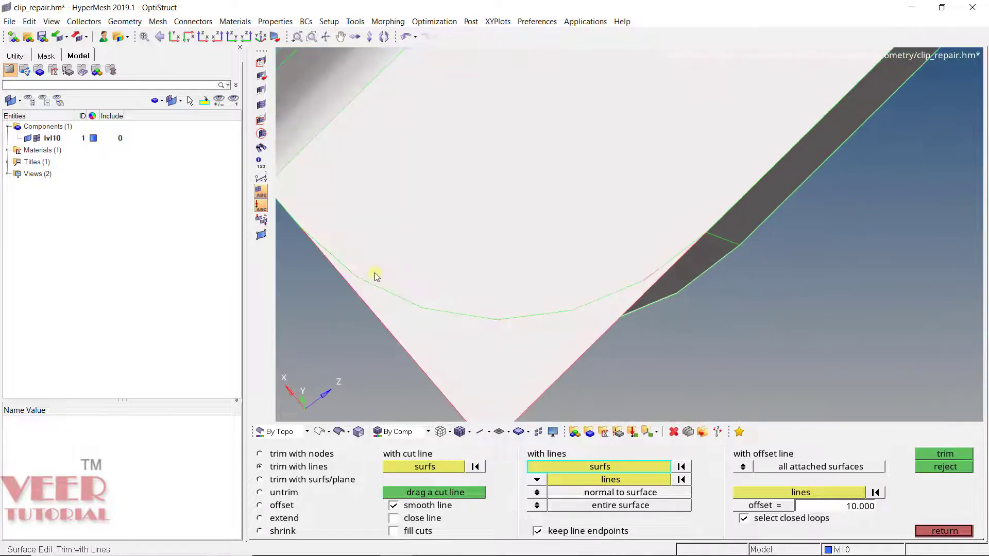
ctrl+drag(499, 311, 508, 282)
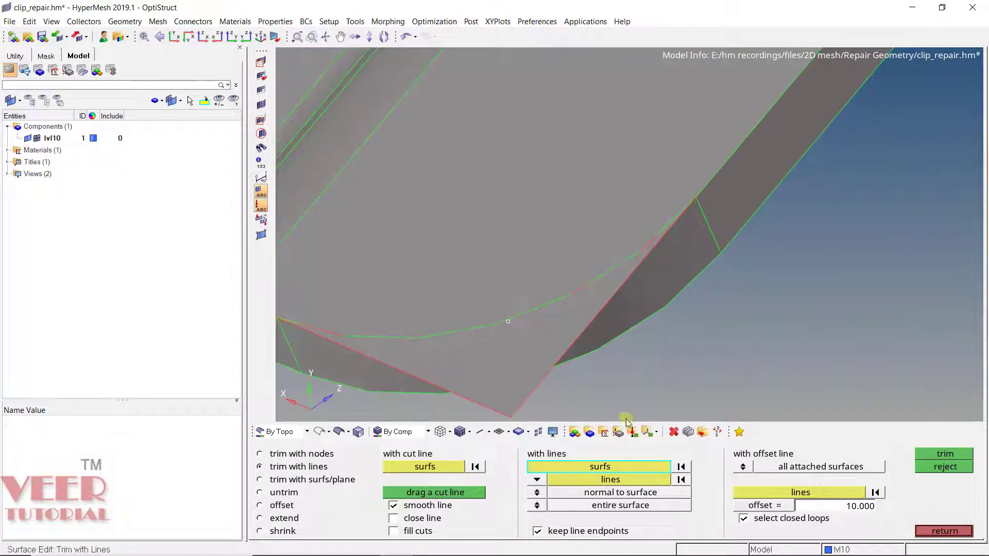
click(673, 432)
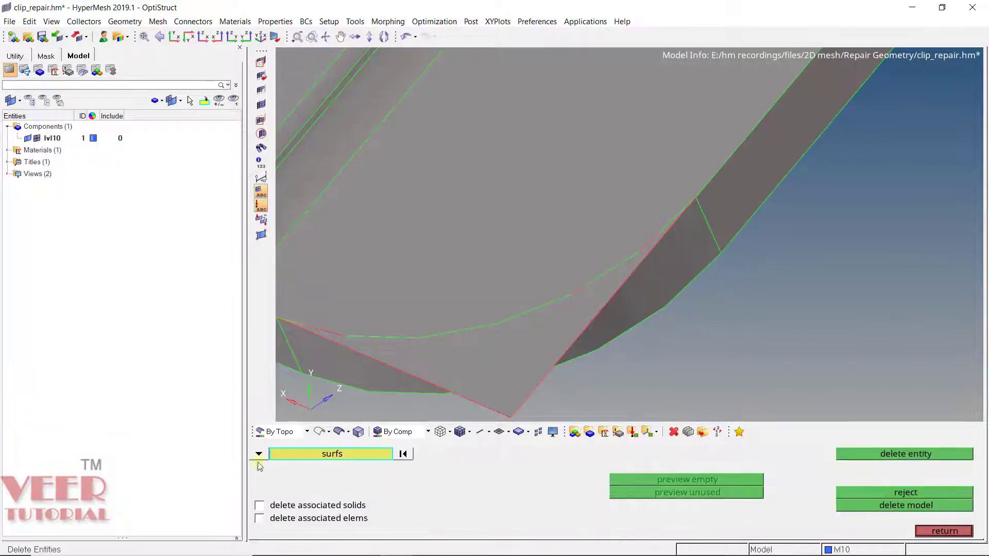
click(526, 356)
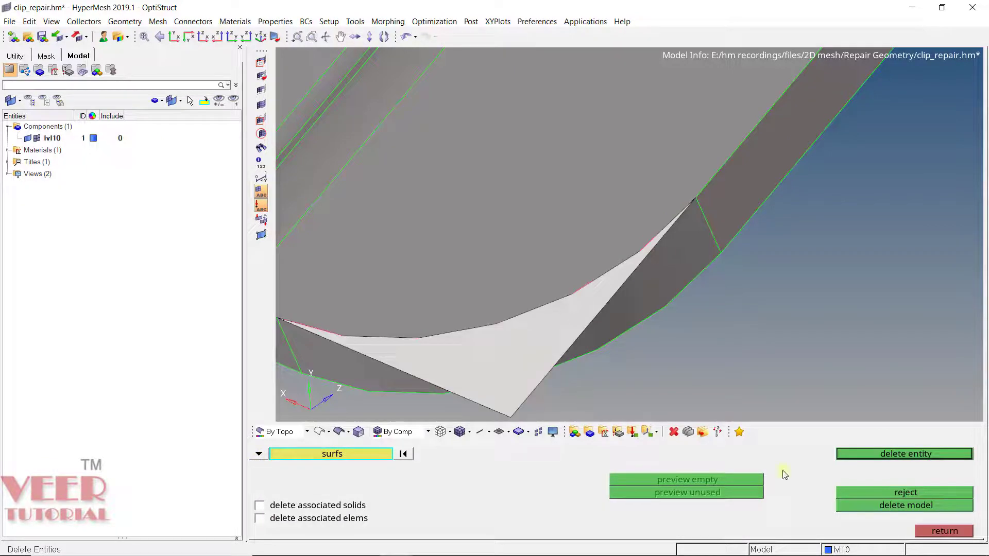
click(926, 456)
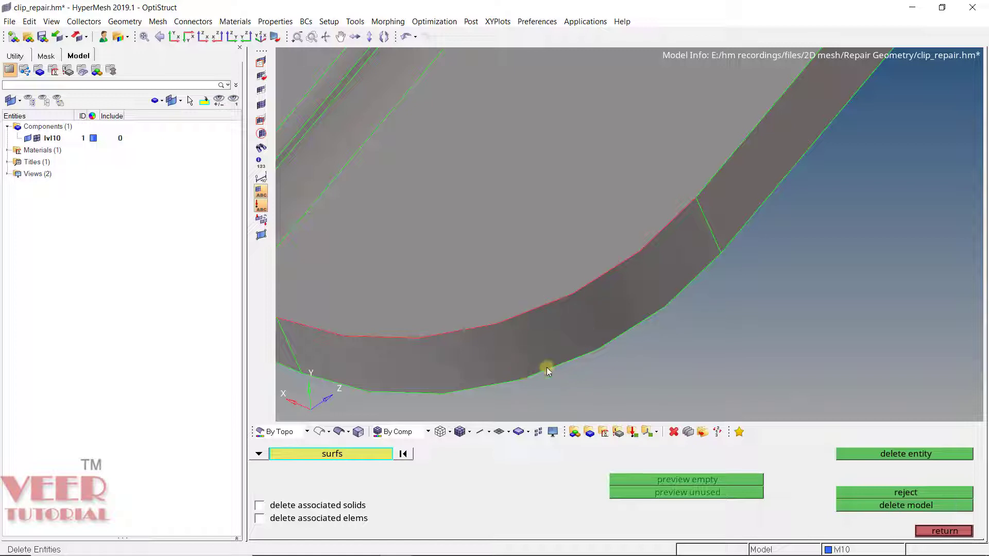
click(947, 532)
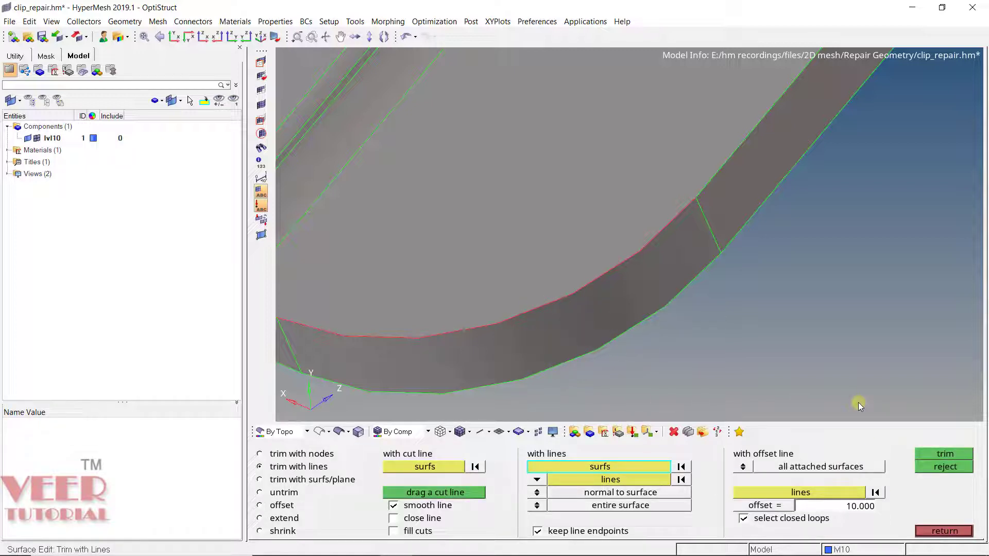
Step: Stitch the curved free edge between the arm's trimmed top surface and its rounded side wall with toggle edge
key(F11)
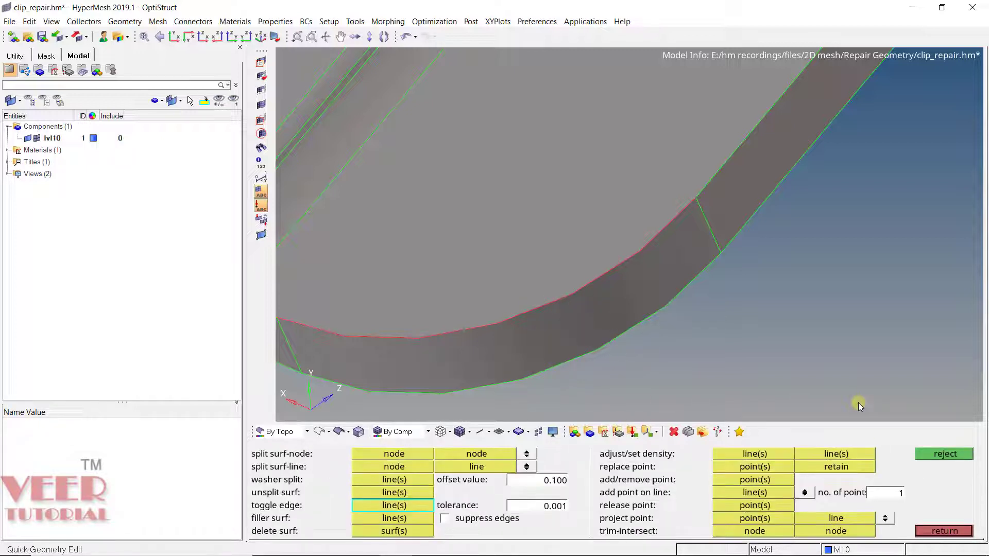
click(514, 317)
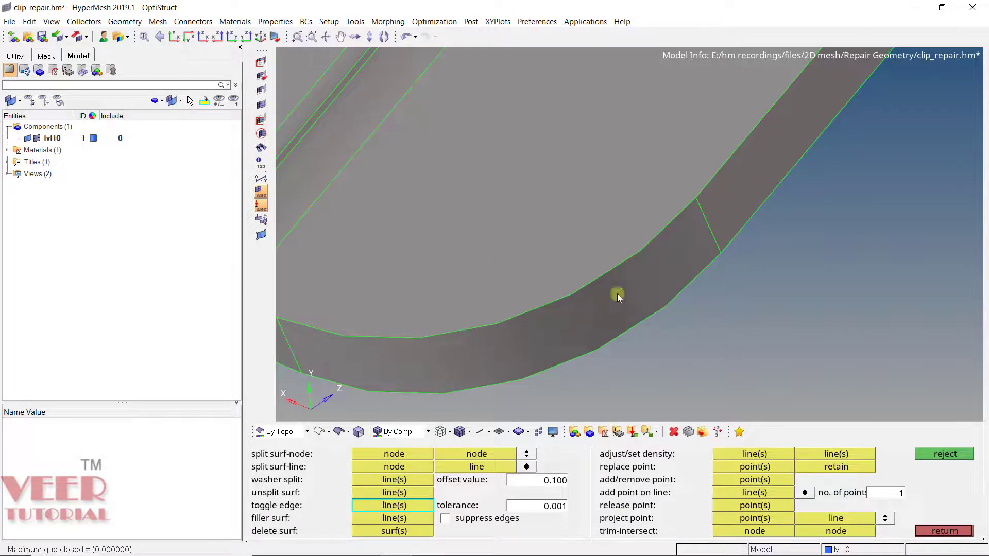
ctrl+drag(617, 294, 505, 322)
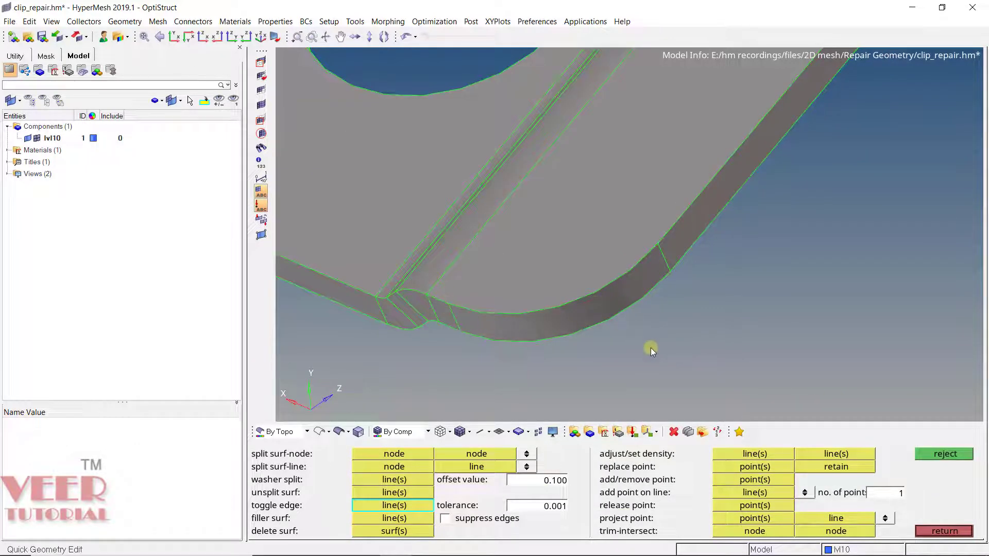
ctrl+drag(651, 348, 618, 349)
Step: Try to stitch the long free edge along the four-hole flange's bead with toggle edge
scroll(424, 336, down, 3)
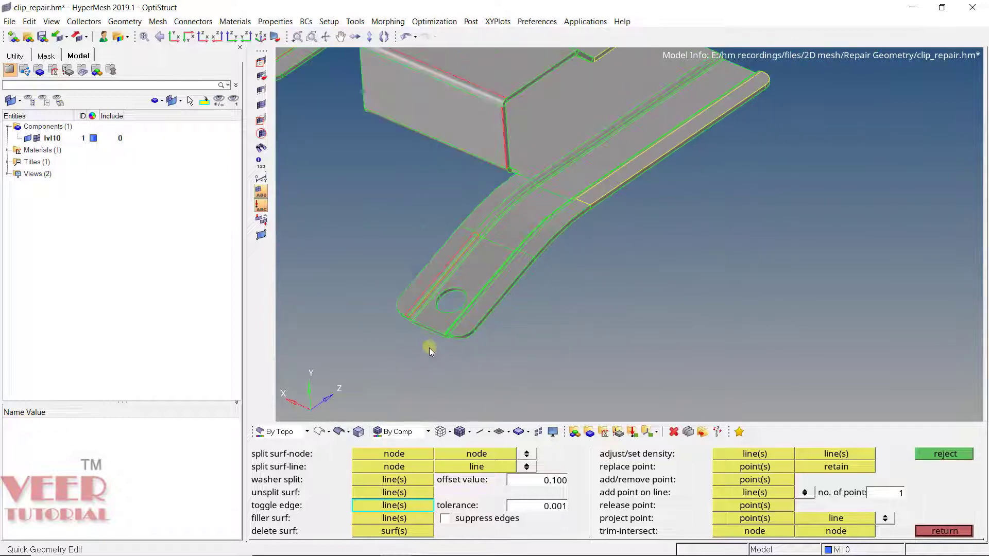
scroll(484, 330, down, 2)
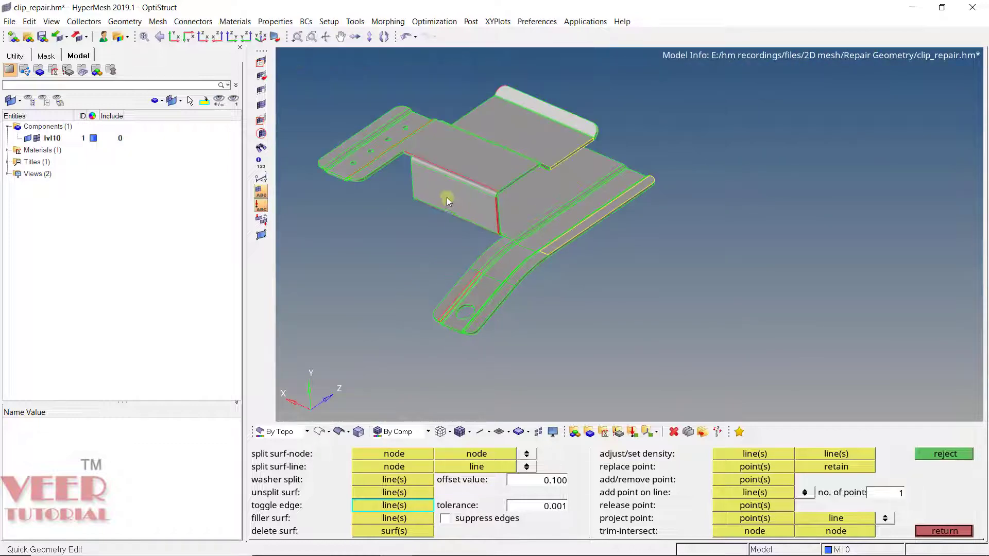
scroll(333, 157, up, 10)
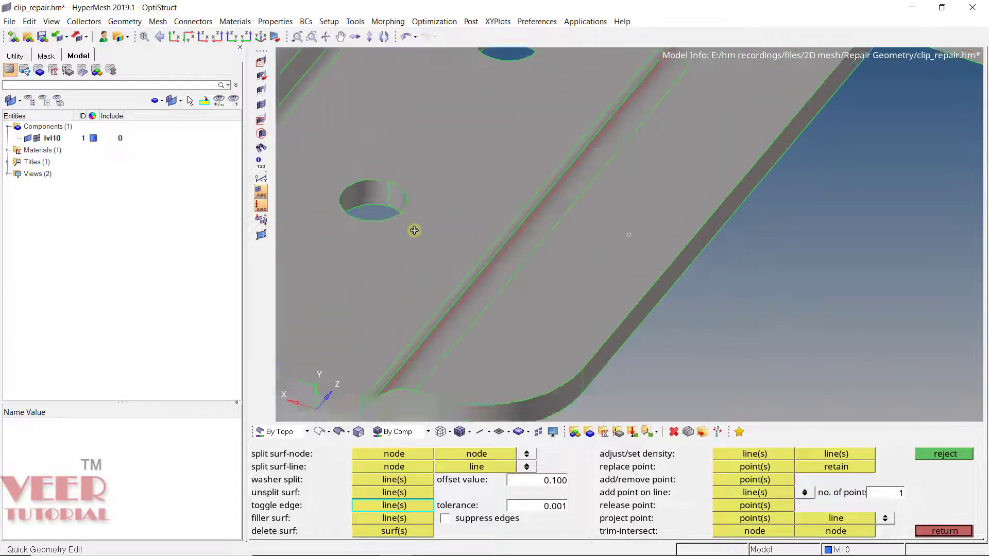
scroll(551, 244, down, 5)
ctrl+drag(550, 244, 697, 283)
scroll(597, 292, up, 8)
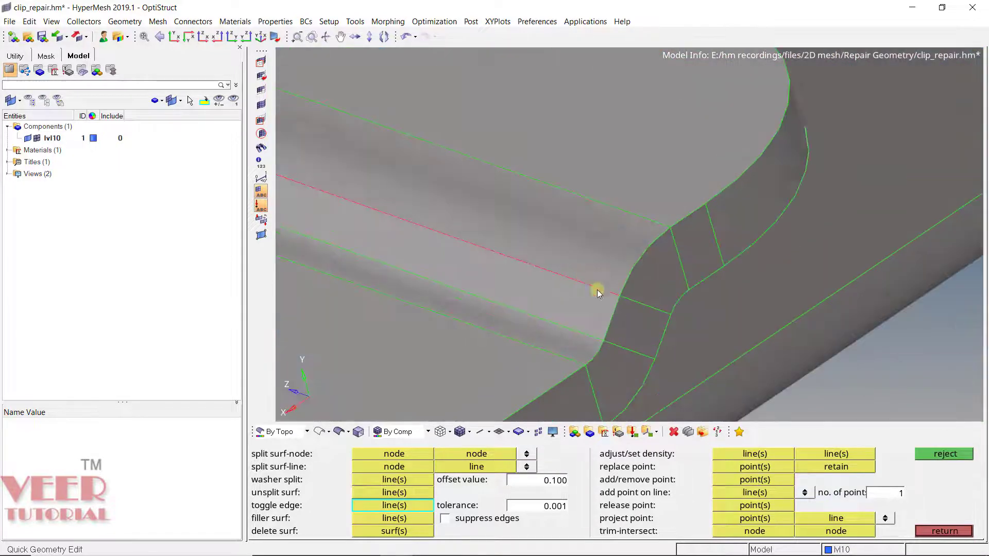
scroll(597, 293, up, 2)
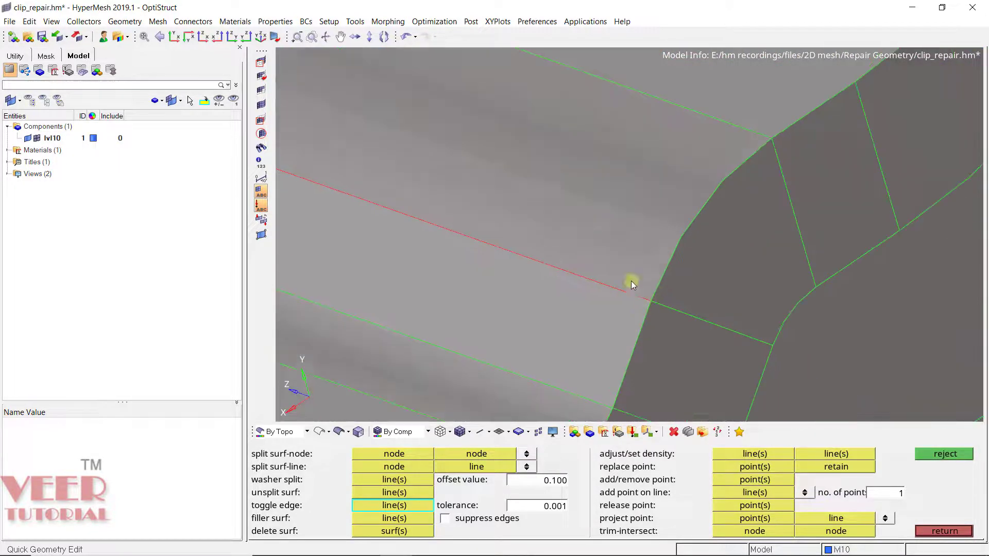
click(569, 278)
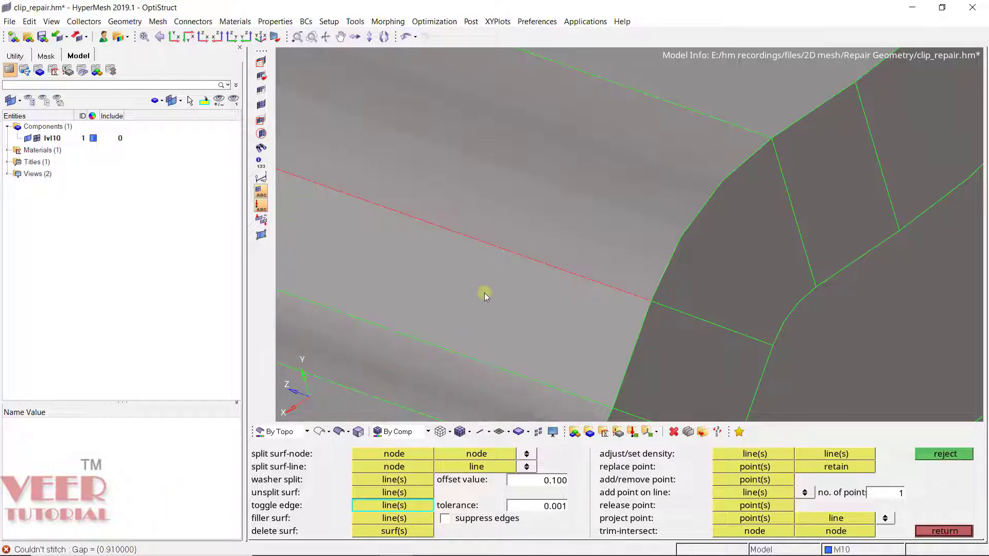
Step: Examine the free edges and the bead's end along the side of the arm's large hole
scroll(484, 293, down, 8)
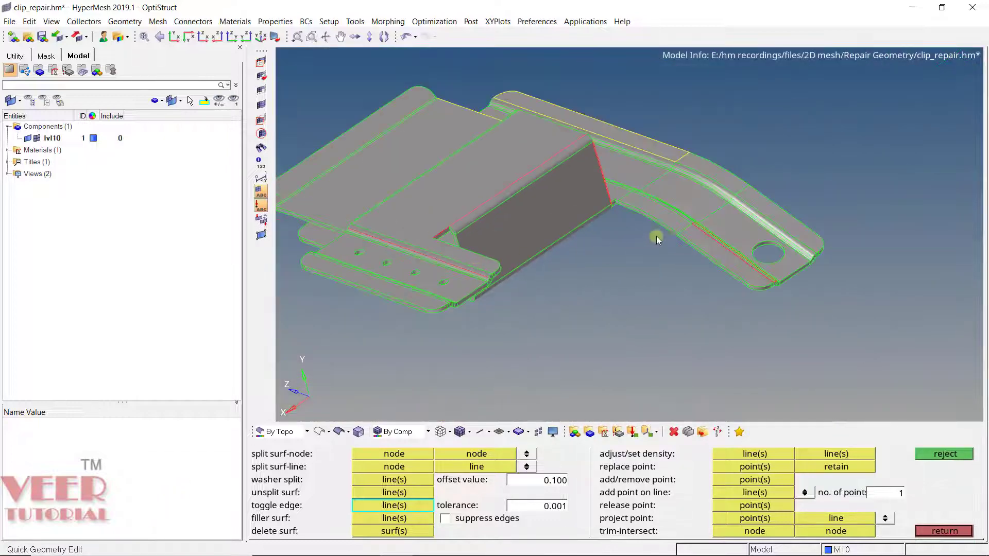
scroll(656, 236, up, 5)
ctrl+drag(691, 212, 557, 231)
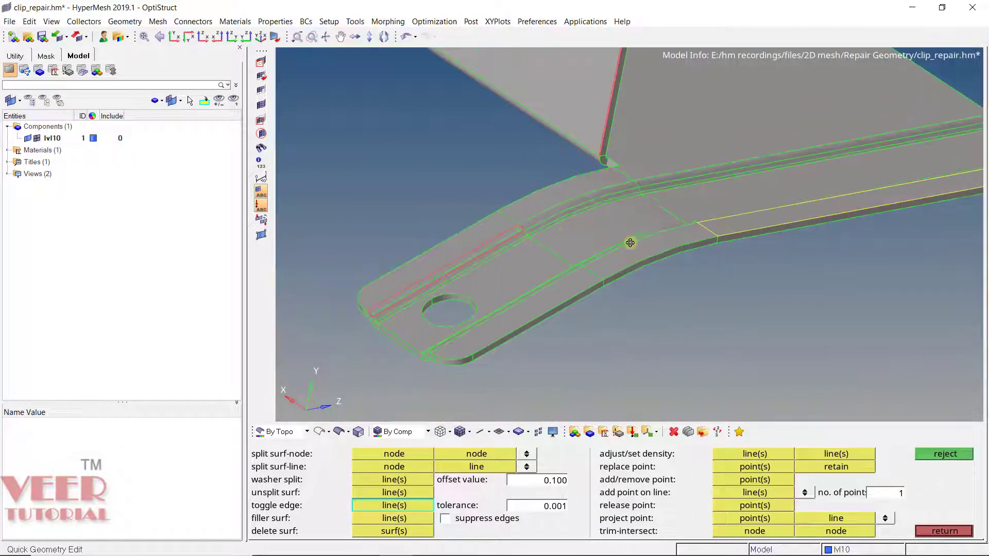
ctrl+drag(630, 243, 499, 247)
ctrl+drag(371, 203, 534, 214)
scroll(435, 185, up, 4)
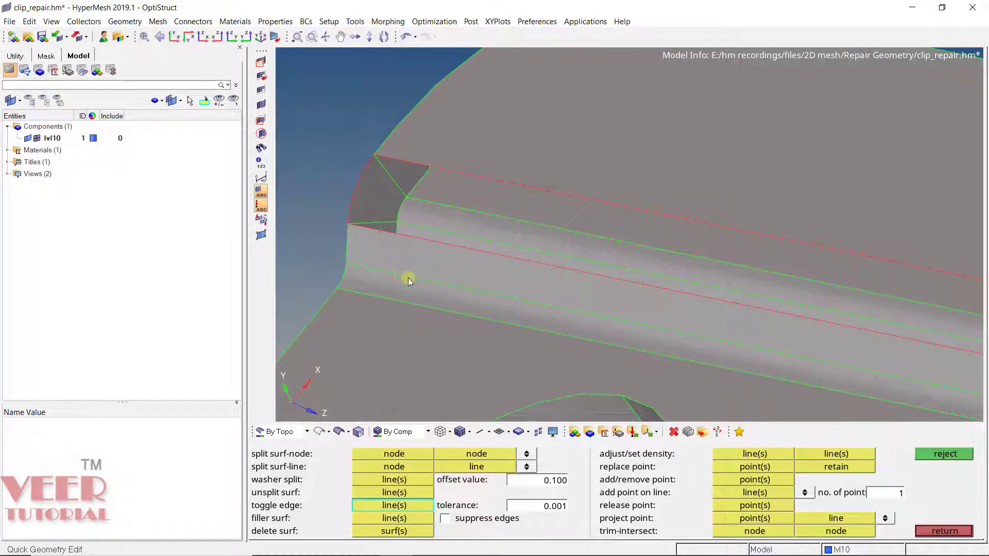
scroll(408, 277, down, 3)
ctrl+drag(410, 275, 406, 235)
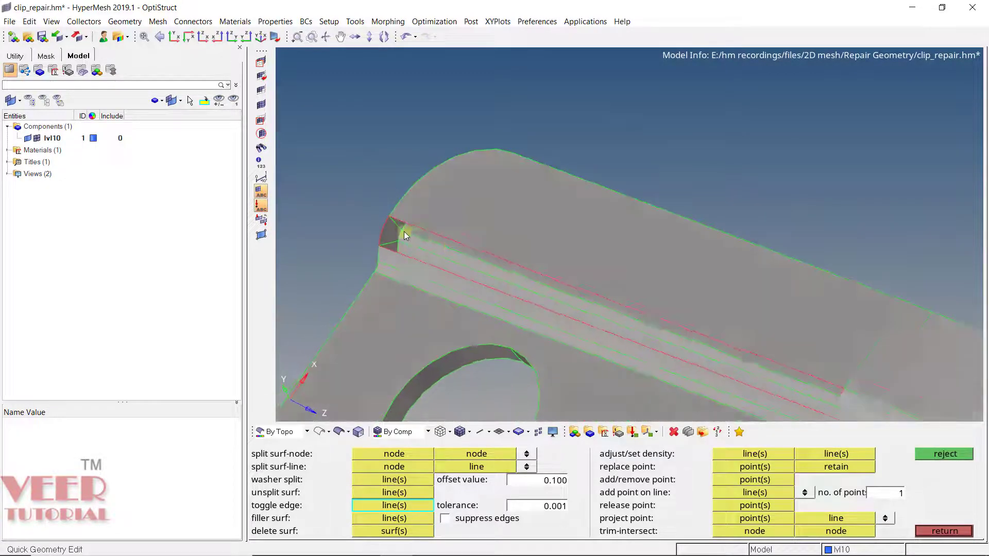
scroll(405, 235, up, 3)
scroll(364, 287, up, 3)
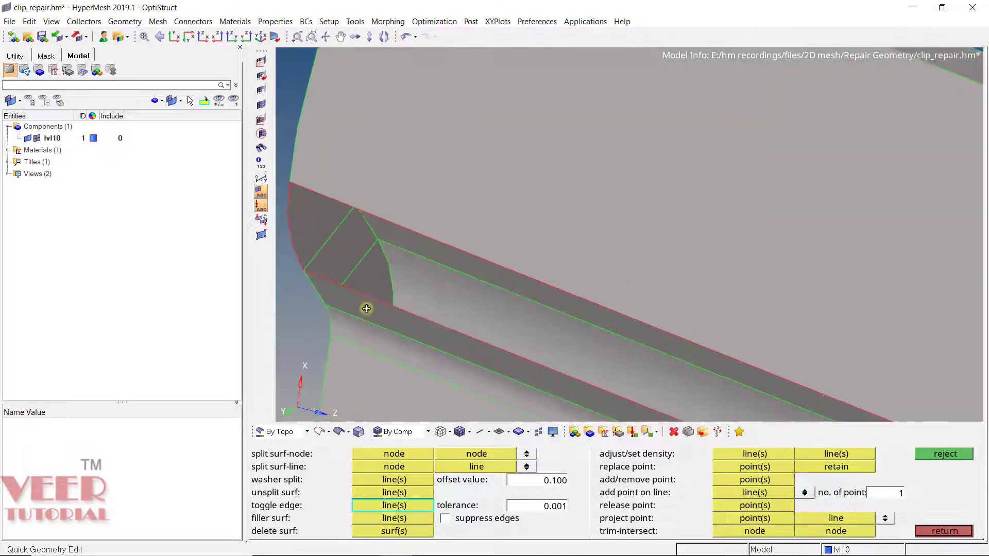
ctrl+drag(366, 309, 375, 245)
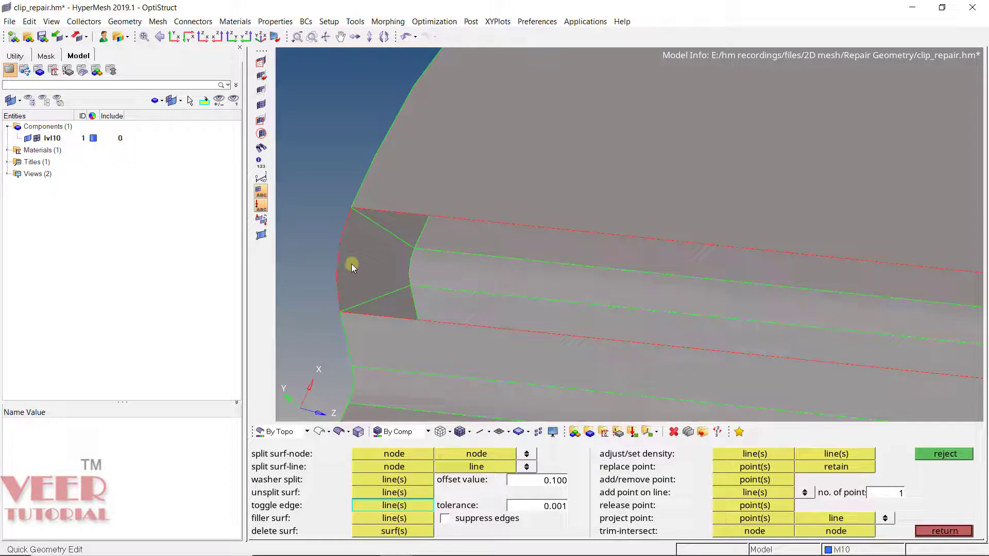
Step: Create a ruled surface between the curved free edges at both ends of the bead gap beside the arm's large hole
scroll(344, 248, down, 2)
ctrl+drag(344, 248, 753, 212)
scroll(607, 249, up, 3)
ctrl+drag(607, 248, 545, 243)
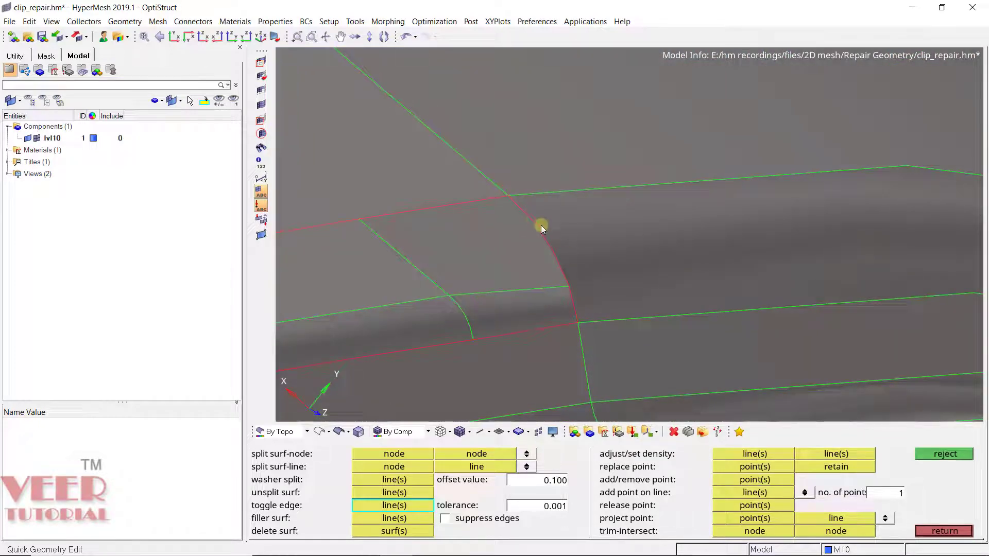
scroll(540, 225, down, 5)
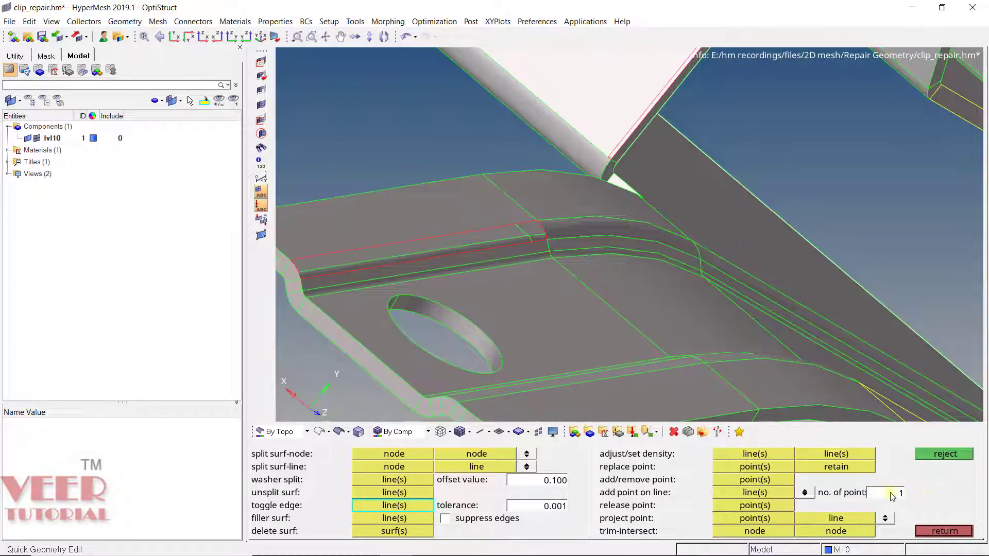
click(934, 531)
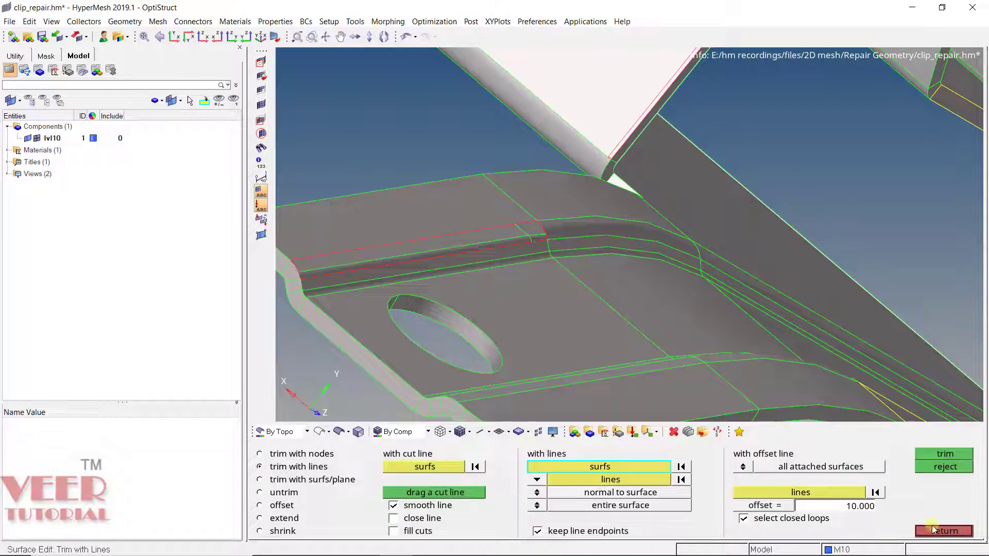
click(933, 531)
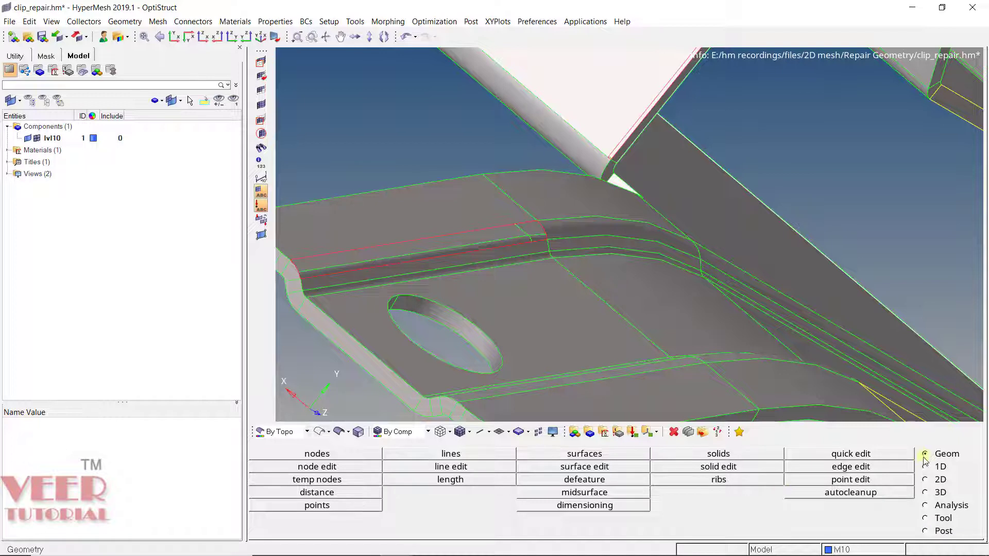
click(591, 455)
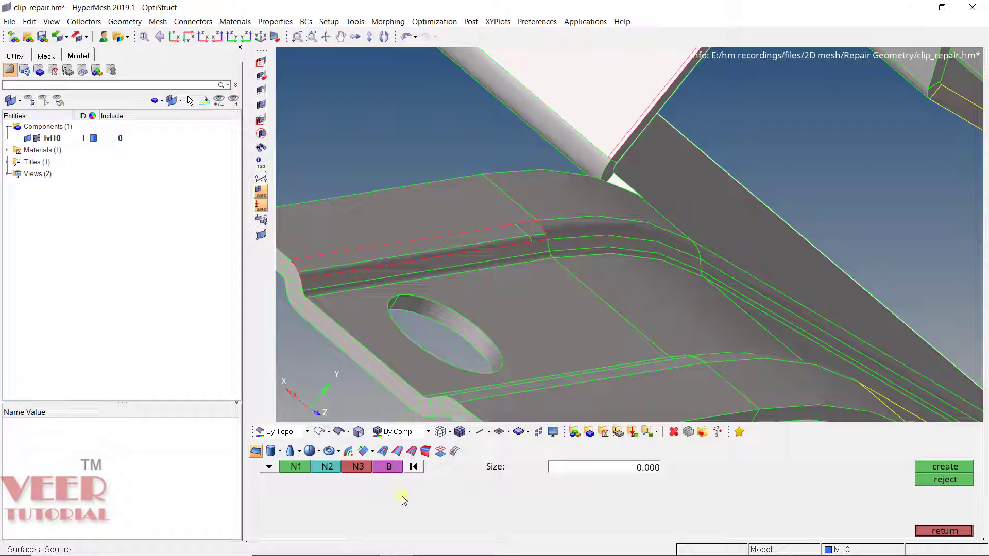
click(397, 451)
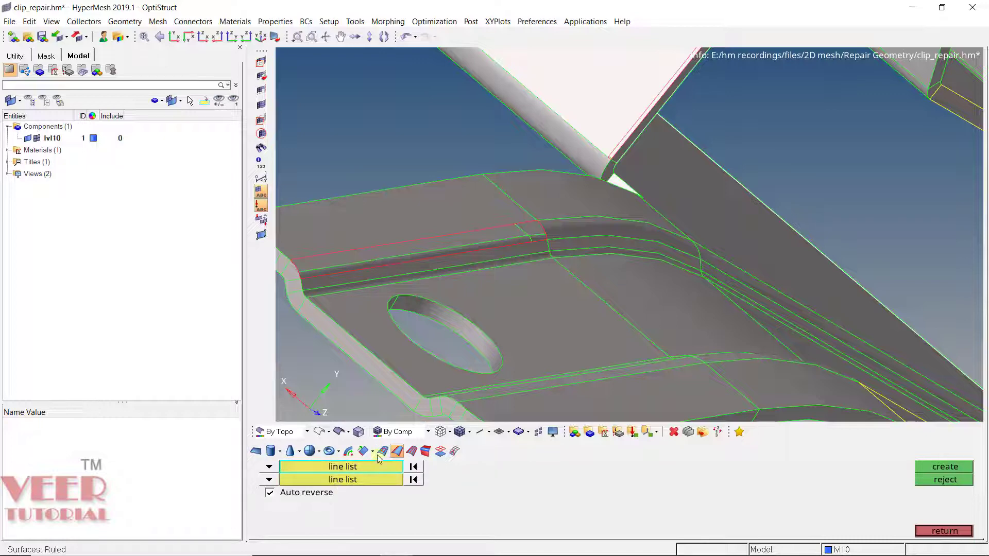
scroll(607, 334, up, 5)
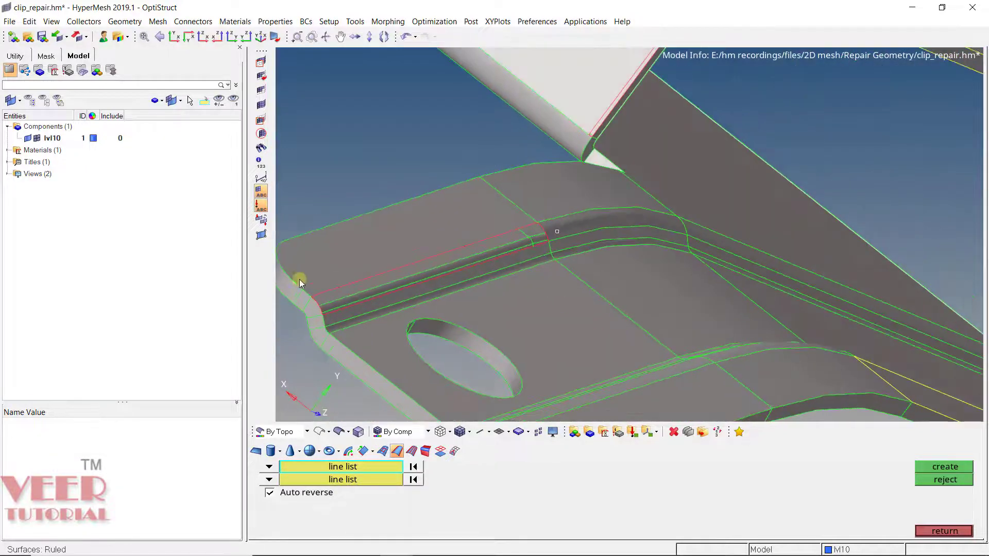
scroll(294, 283, up, 3)
scroll(363, 332, up, 3)
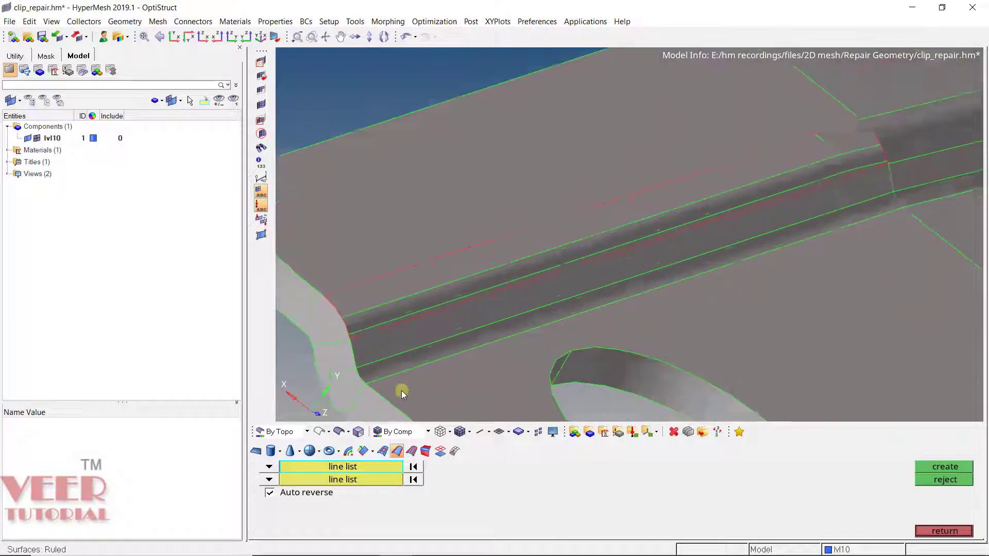
scroll(320, 292, down, 3)
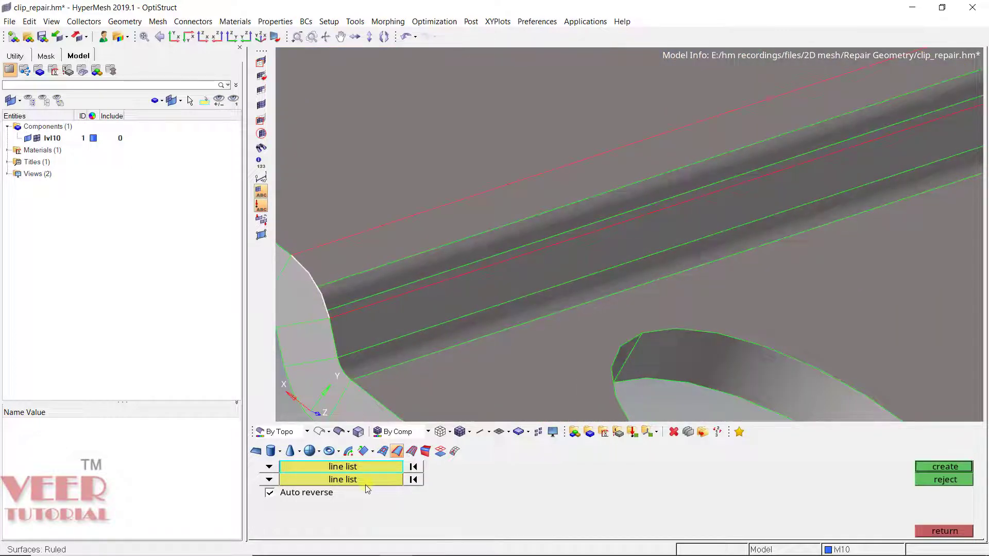
click(366, 479)
scroll(596, 247, down, 3)
scroll(697, 194, up, 2)
click(703, 192)
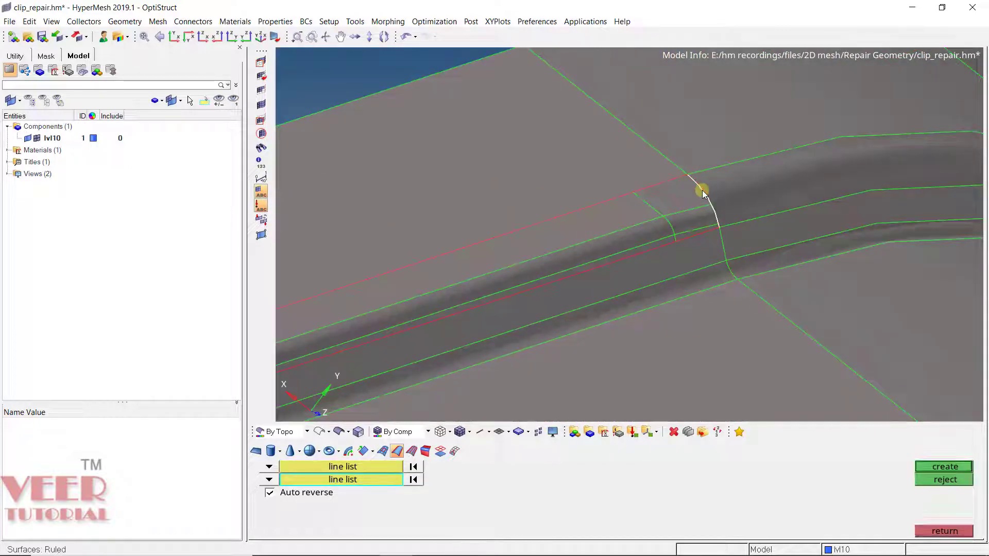
scroll(672, 179, down, 3)
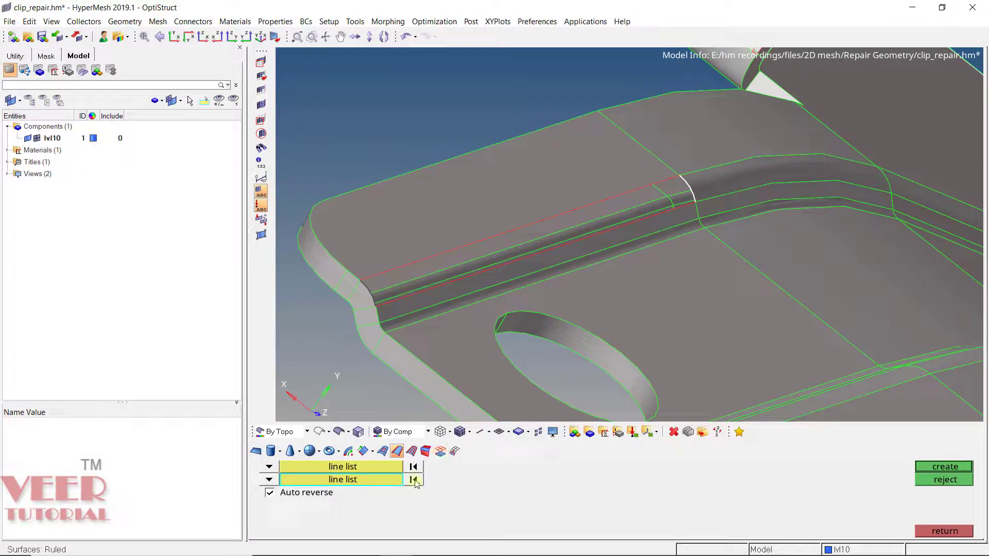
click(956, 468)
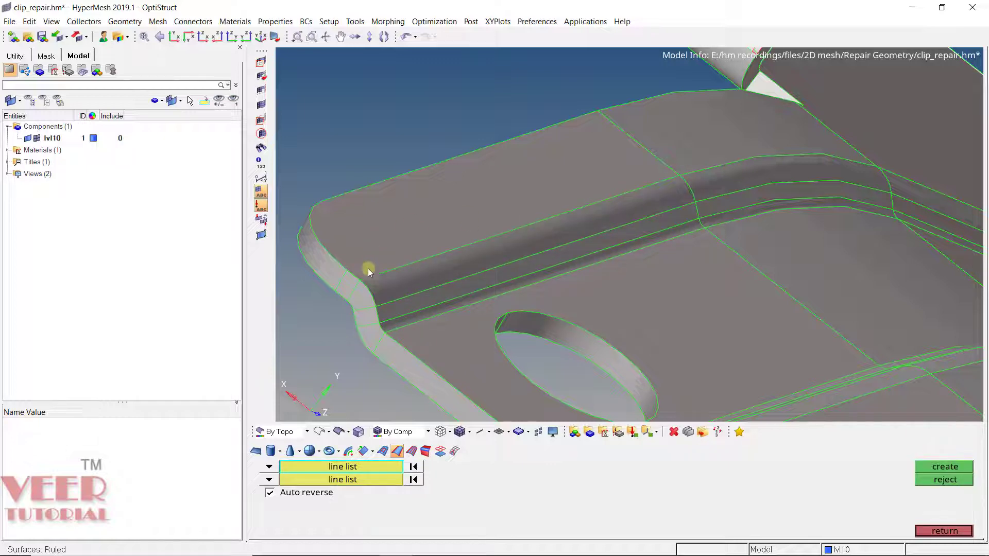
Step: Examine the arm's rebuilt bead and the narrow gap with free edges along the raised box's side wall
scroll(335, 286, up, 3)
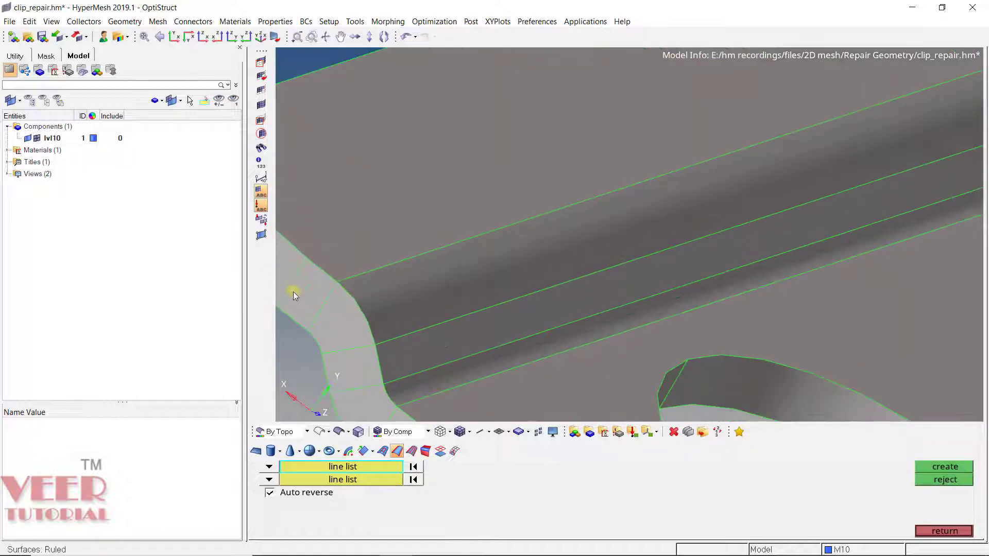
scroll(668, 165, down, 3)
scroll(474, 262, up, 3)
mouse_move(474, 262)
ctrl+mouse_down()
mouse_move(483, 287)
mouse_move(401, 305)
mouse_move(440, 228)
ctrl+mouse_up()
scroll(438, 212, down, 3)
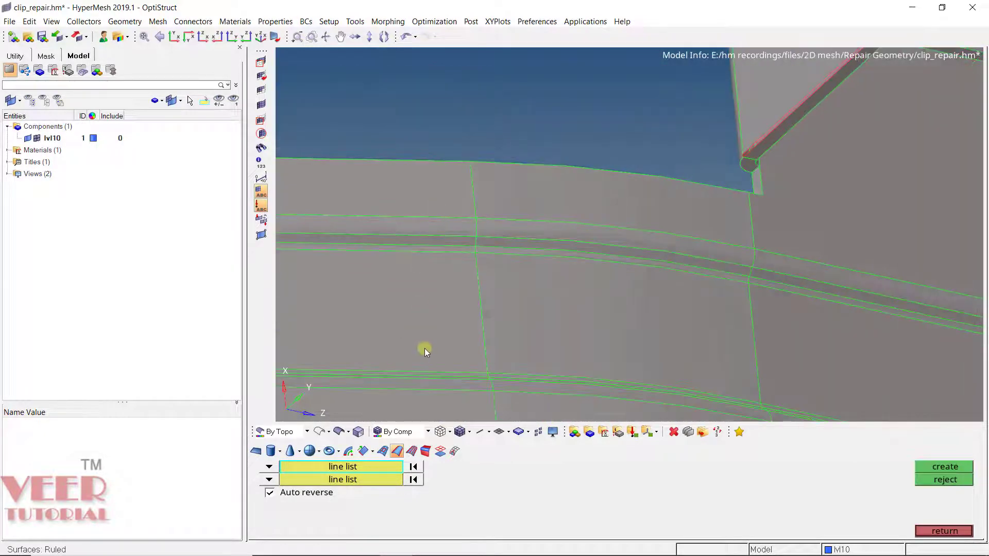
click(380, 455)
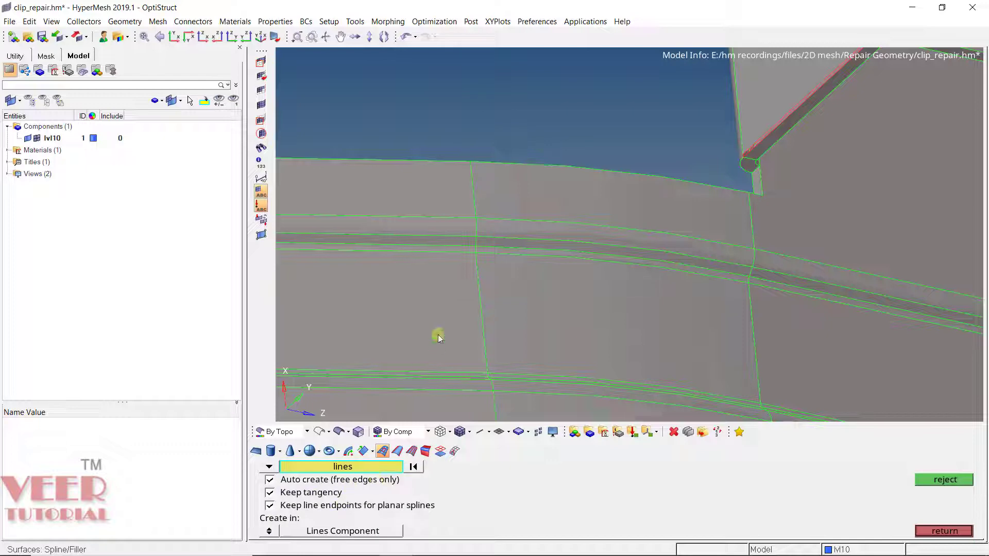
scroll(436, 333, down, 3)
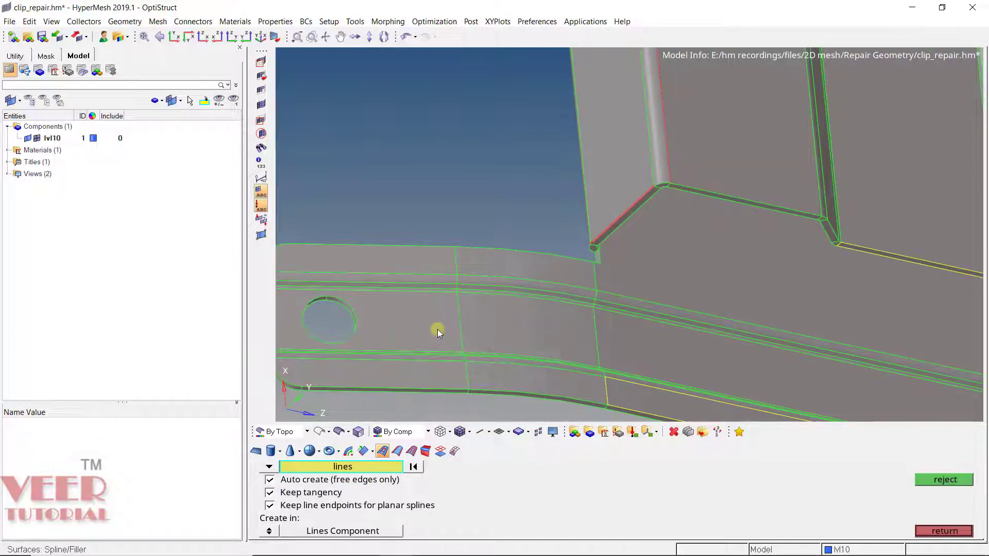
scroll(589, 202, down, 5)
scroll(574, 228, up, 6)
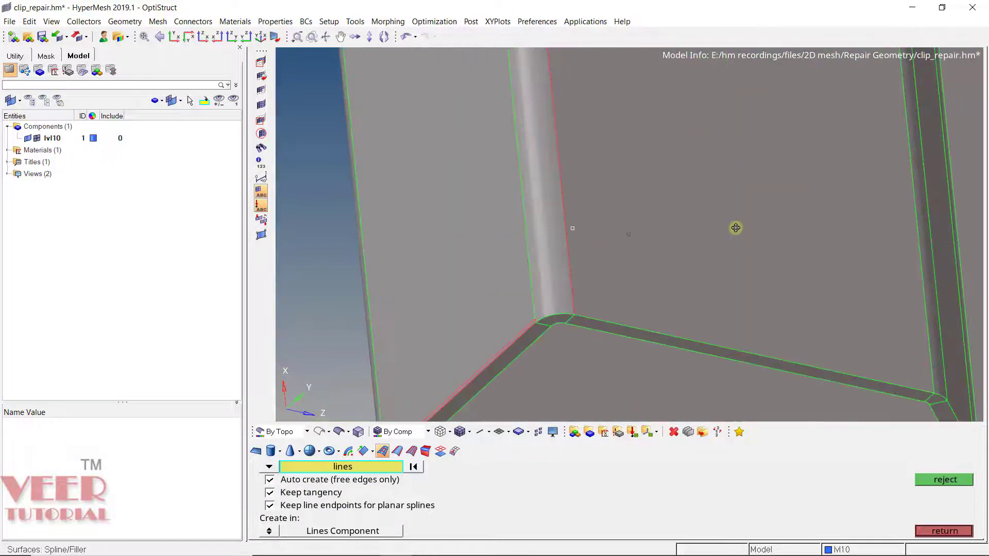
ctrl+drag(735, 227, 462, 258)
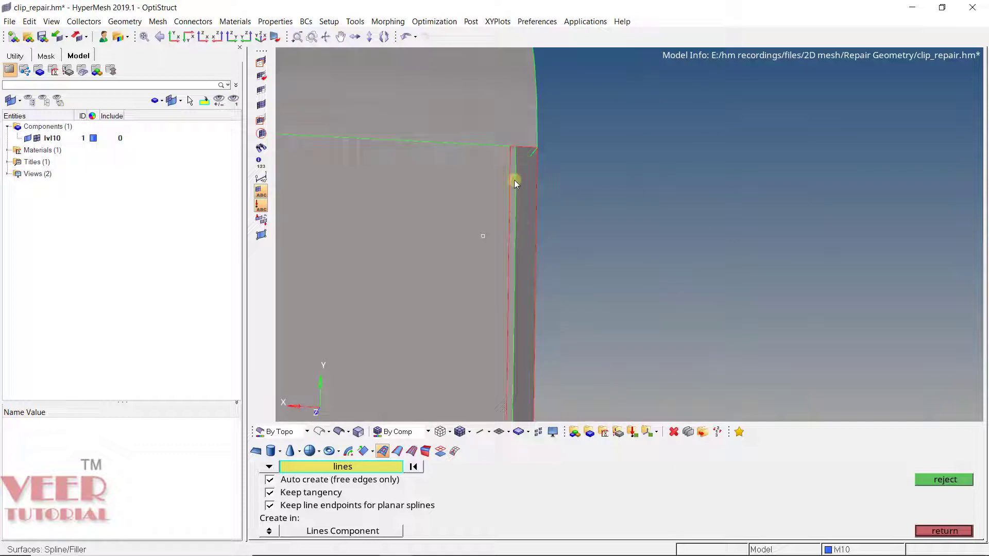
ctrl+drag(521, 171, 563, 330)
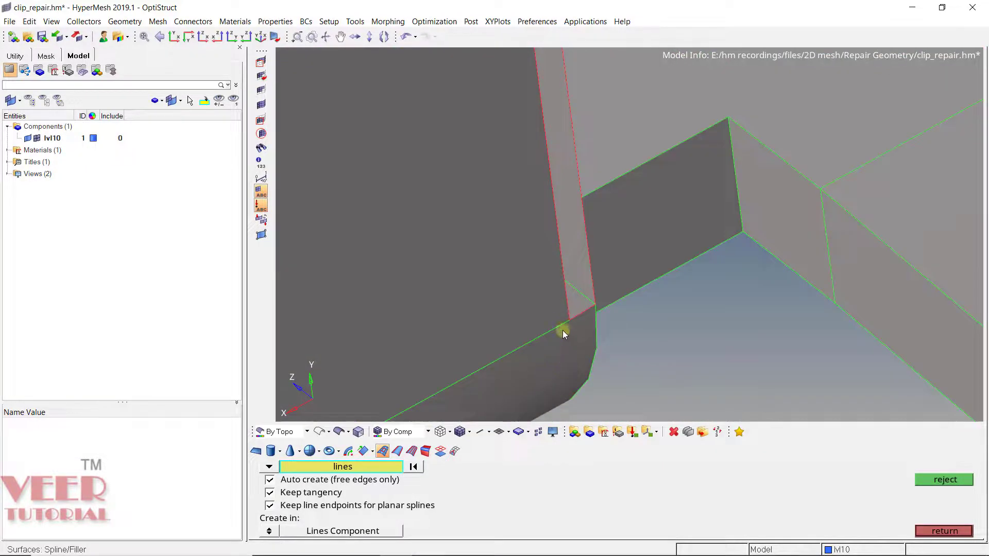
Step: Fill the narrow gap along the raised box's side wall with a Spline/Filler surface, with auto create, keep tangency and keep line endpoints off
click(398, 452)
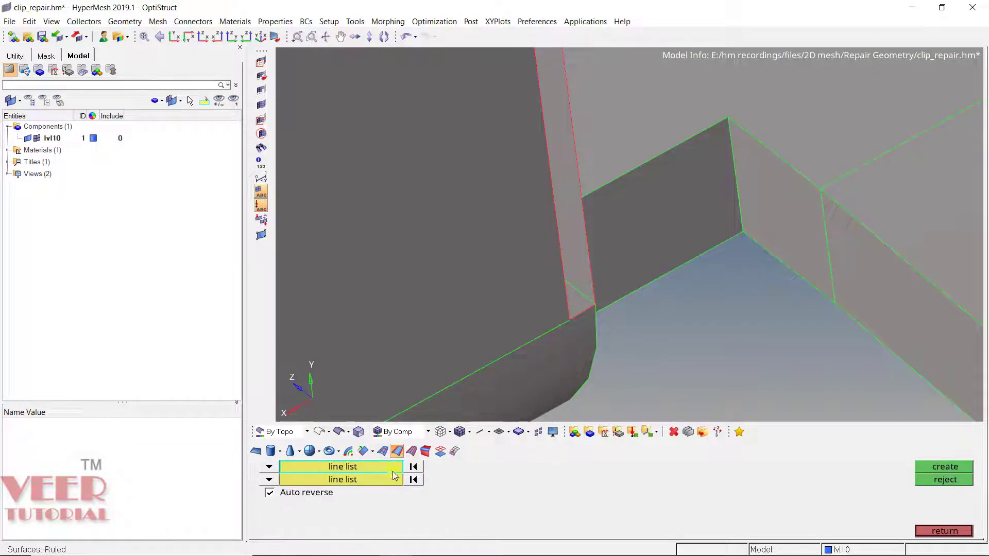
click(382, 451)
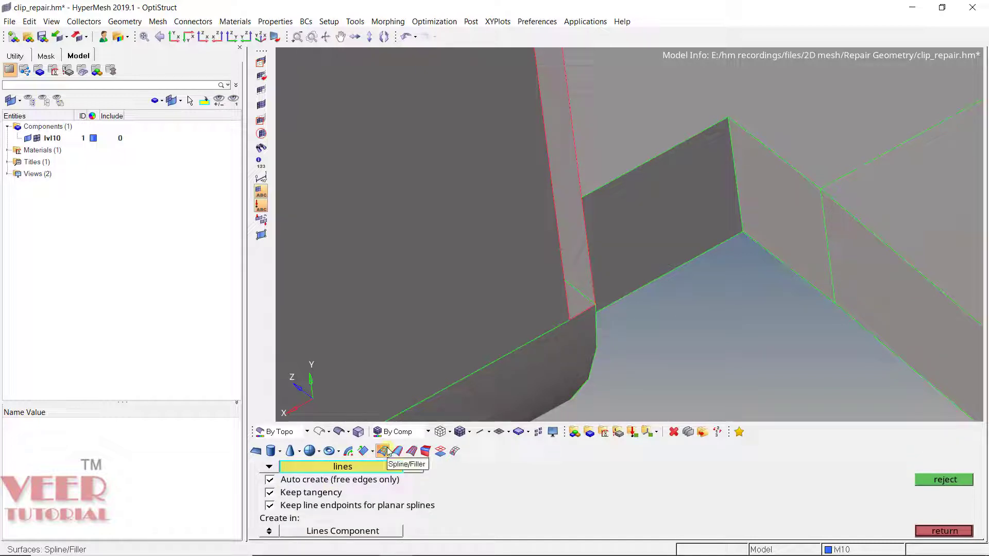
click(270, 480)
click(270, 493)
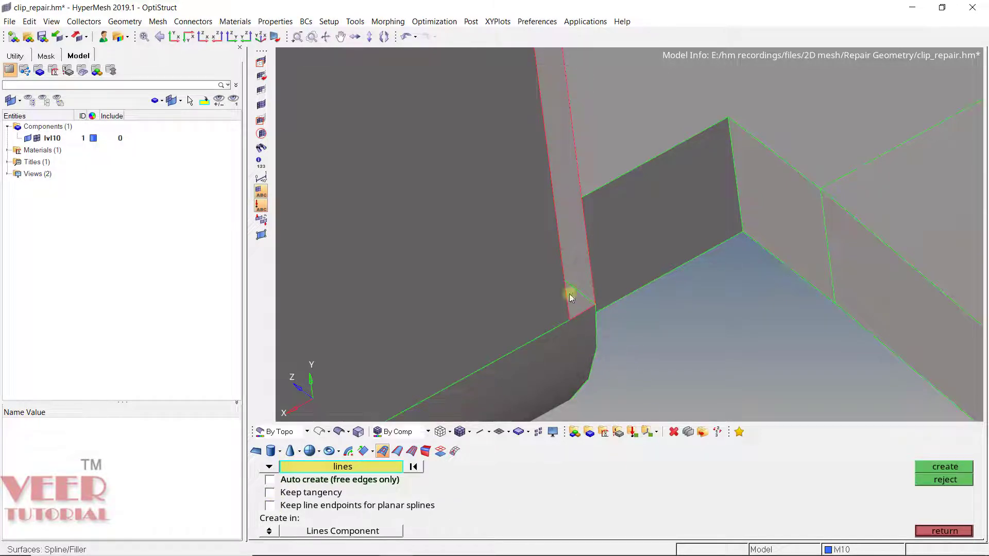
click(560, 258)
click(577, 313)
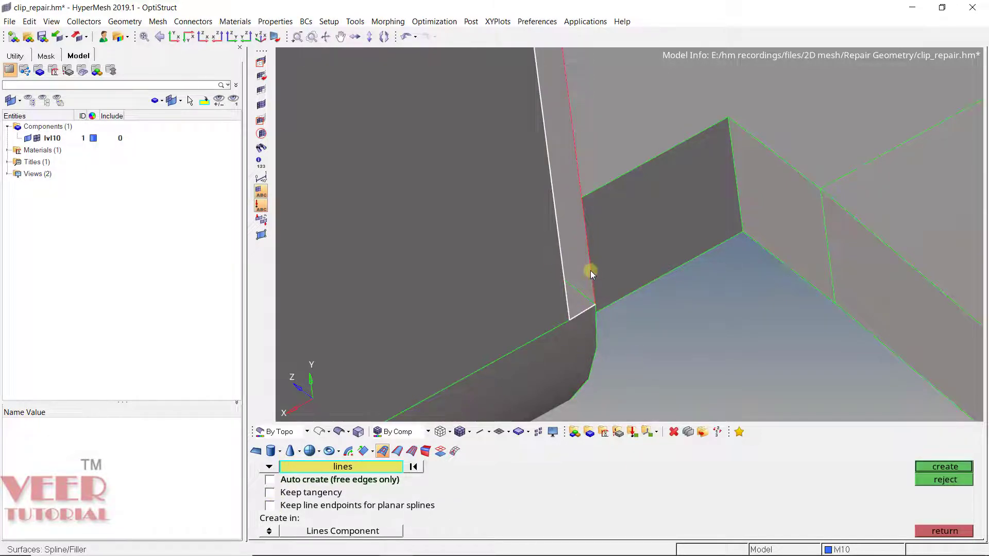
click(590, 271)
ctrl+drag(585, 360, 638, 324)
click(953, 481)
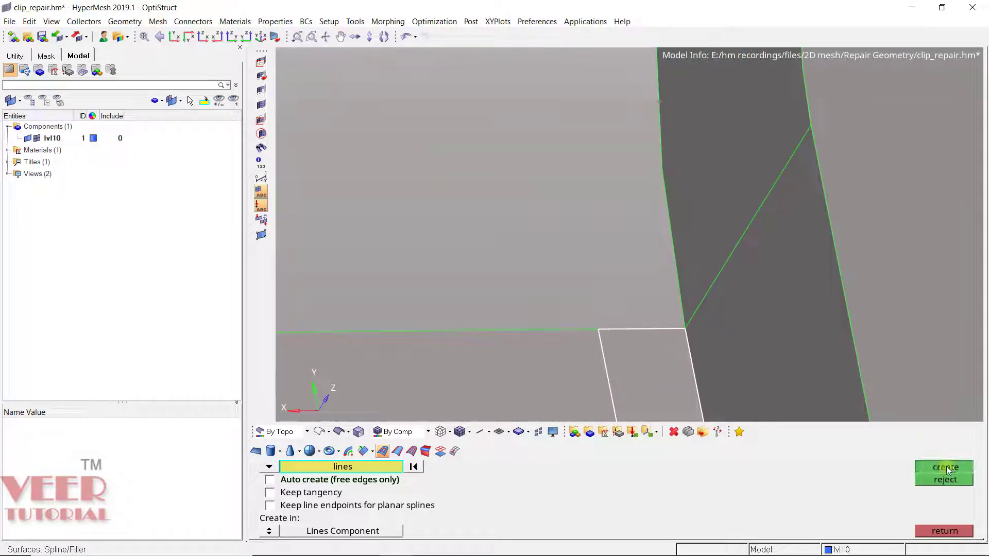
Step: Examine the filled side wall, the remaining free edge and the yellow shared edges along the narrow rim strip
ctrl+drag(515, 200, 506, 141)
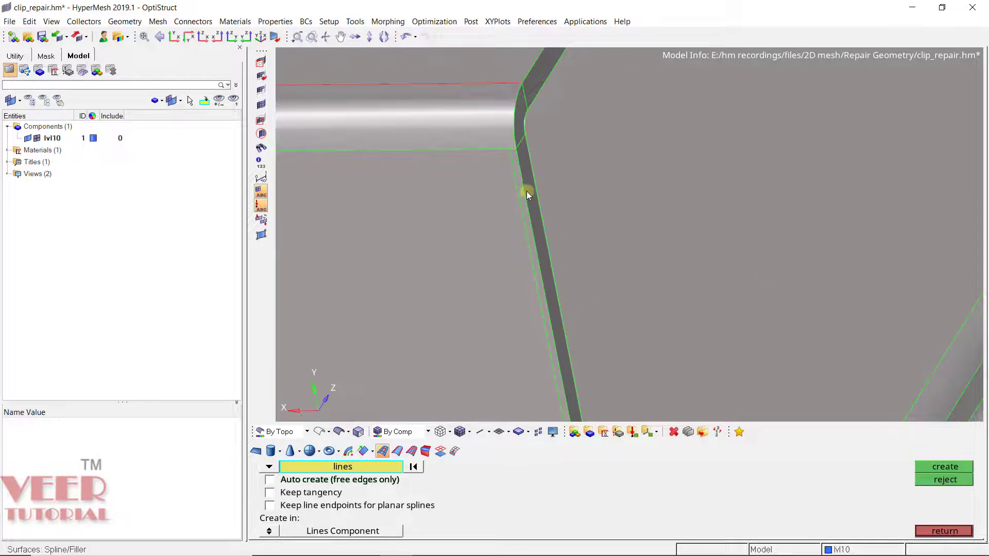
ctrl+drag(533, 215, 503, 163)
scroll(468, 163, down, 6)
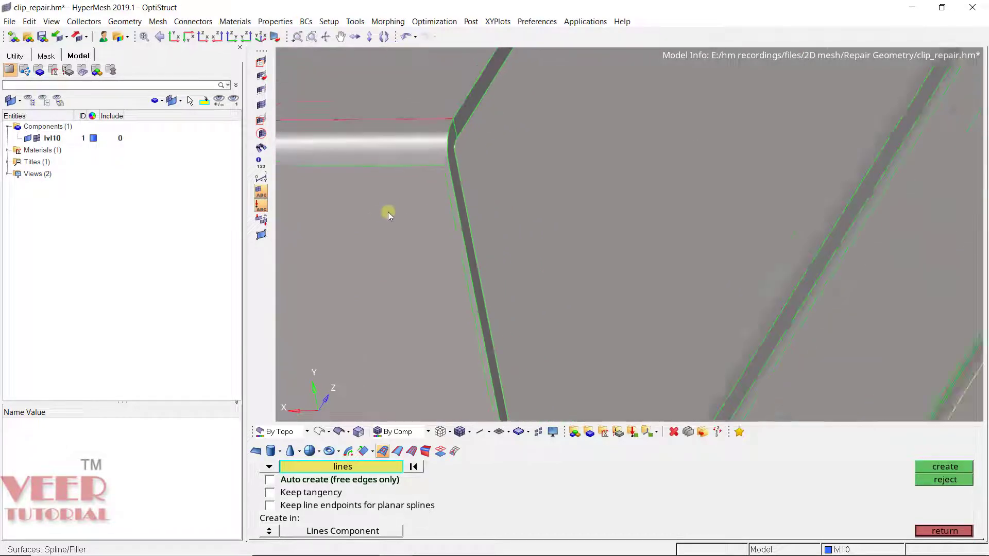
scroll(412, 194, down, 3)
scroll(456, 218, up, 10)
ctrl+drag(456, 218, 474, 238)
scroll(669, 190, up, 8)
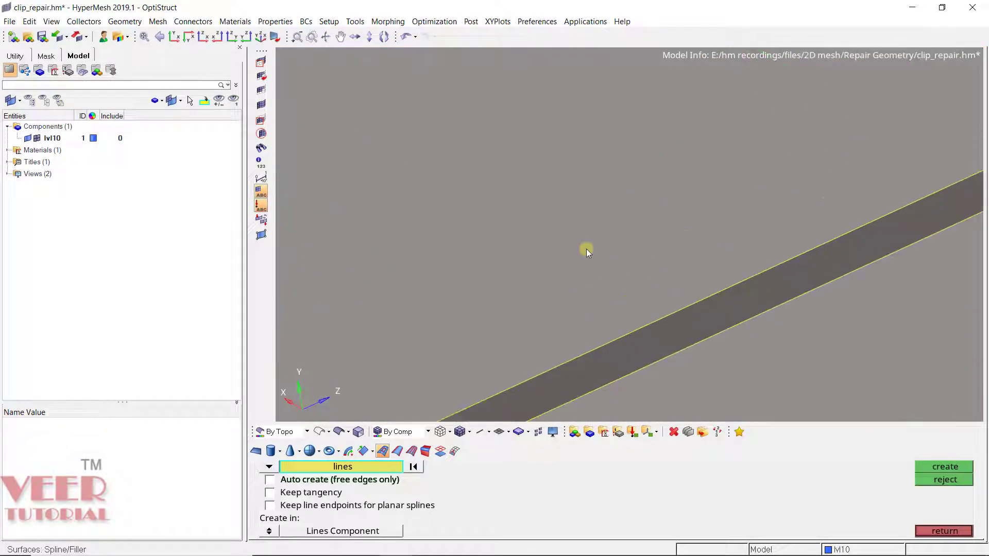
scroll(583, 294, down, 2)
scroll(491, 308, up, 3)
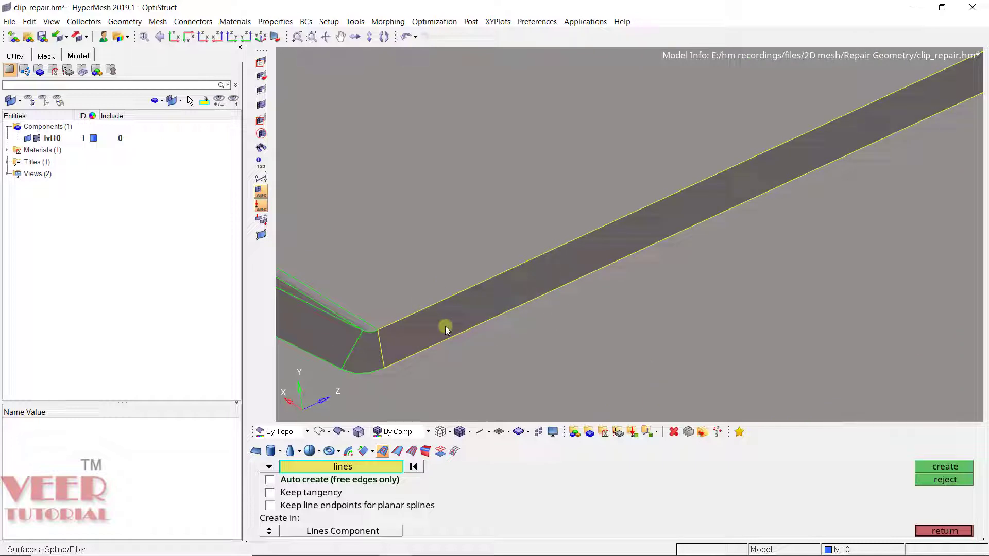
click(944, 531)
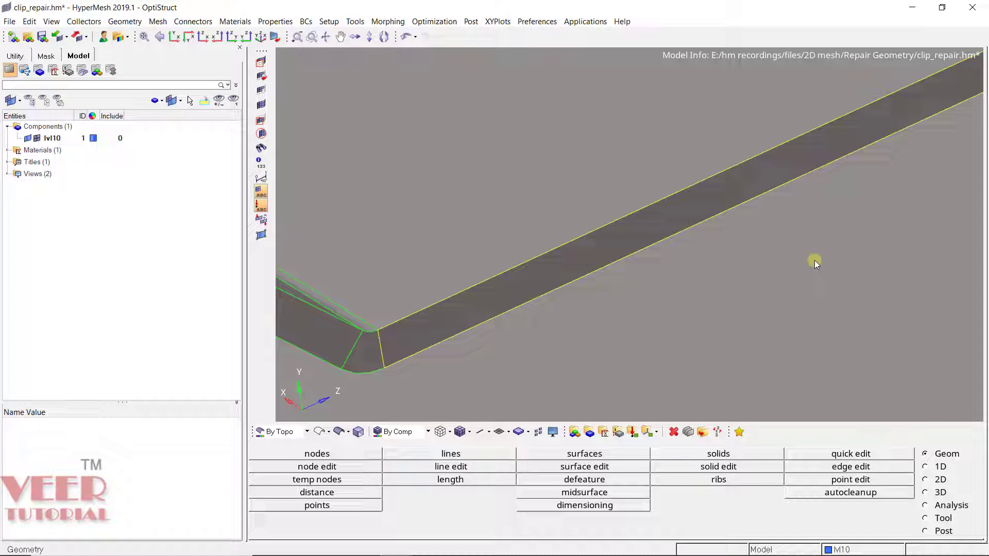
click(608, 486)
click(289, 494)
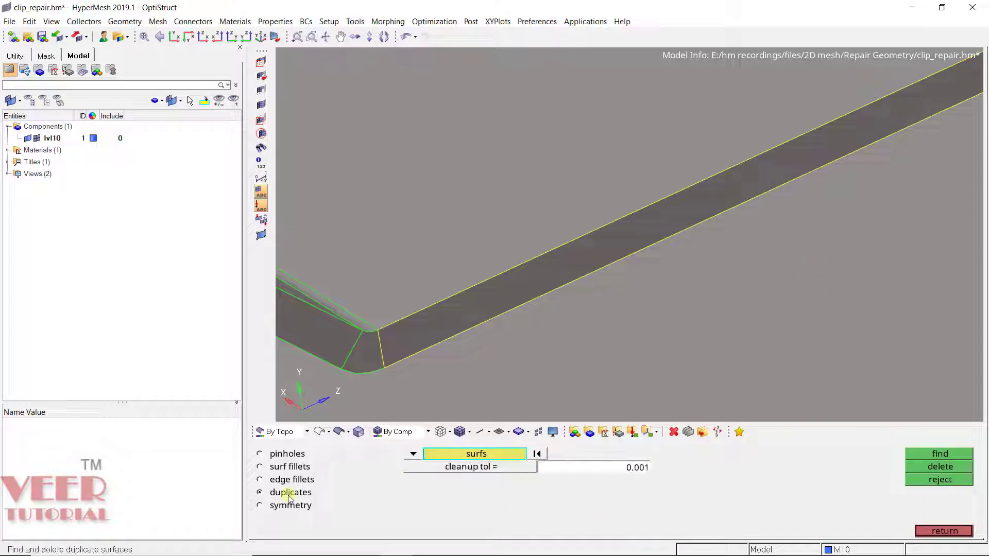
click(944, 532)
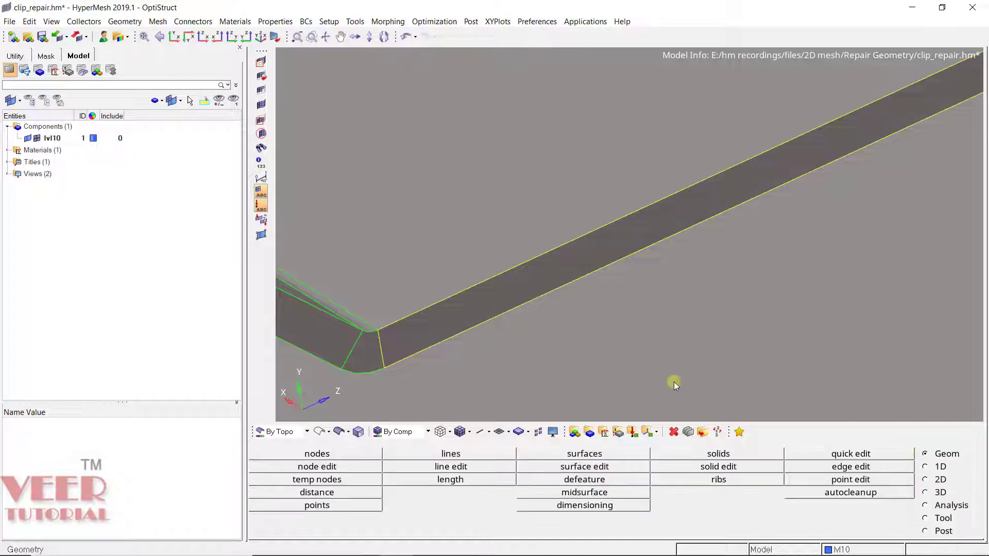
Step: Delete the duplicate surface lying over the narrow, yellow-edged rim strip
click(675, 434)
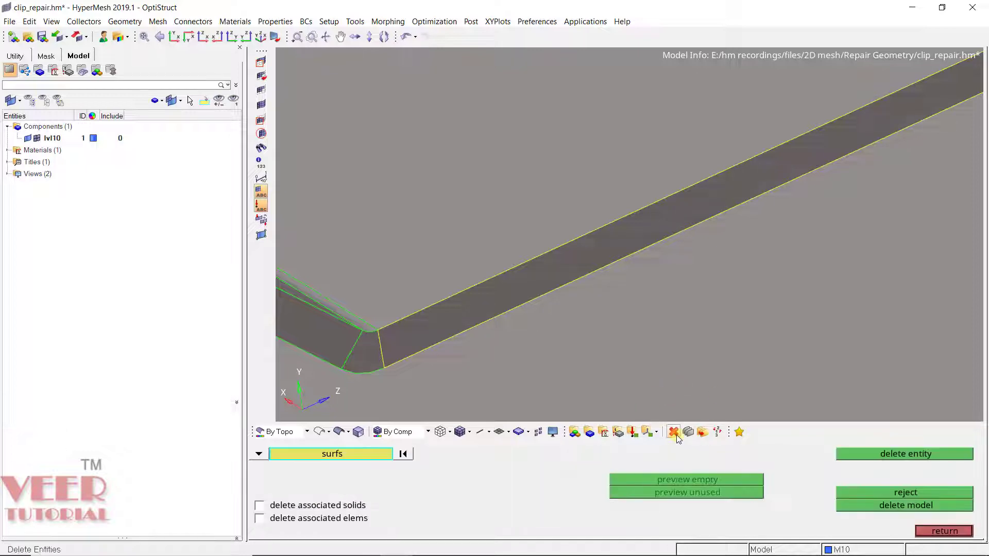
click(259, 454)
click(330, 507)
click(896, 454)
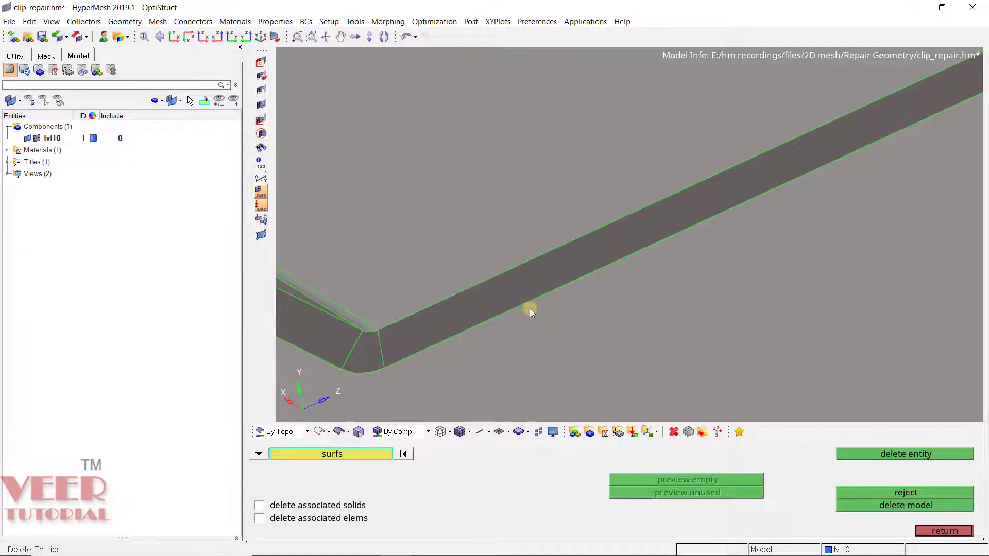
Step: Find duplicate surfaces among all of the clip's surfaces with the Defeature duplicates check, using a cleanup tolerance of 0.100
scroll(447, 188, down, 3)
scroll(391, 308, down, 5)
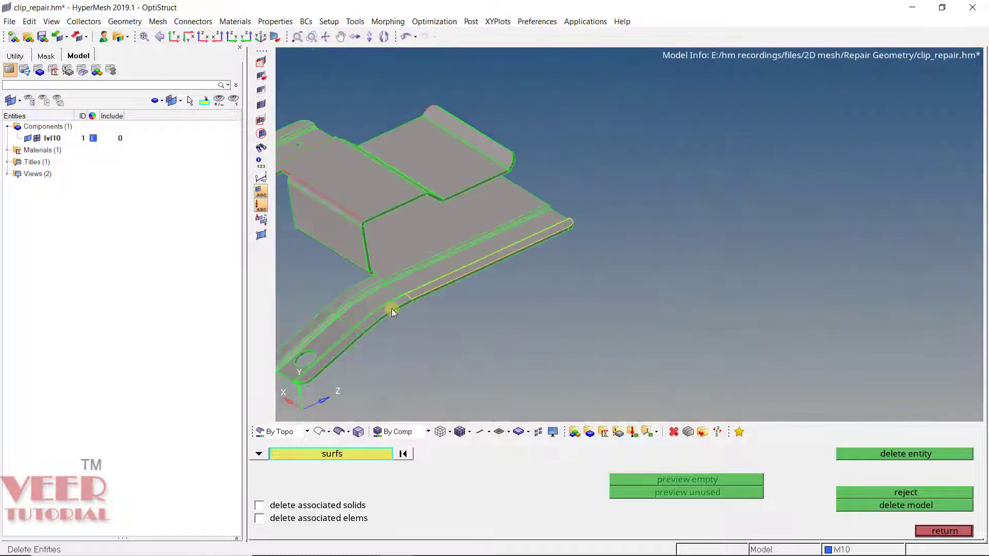
scroll(432, 280, up, 10)
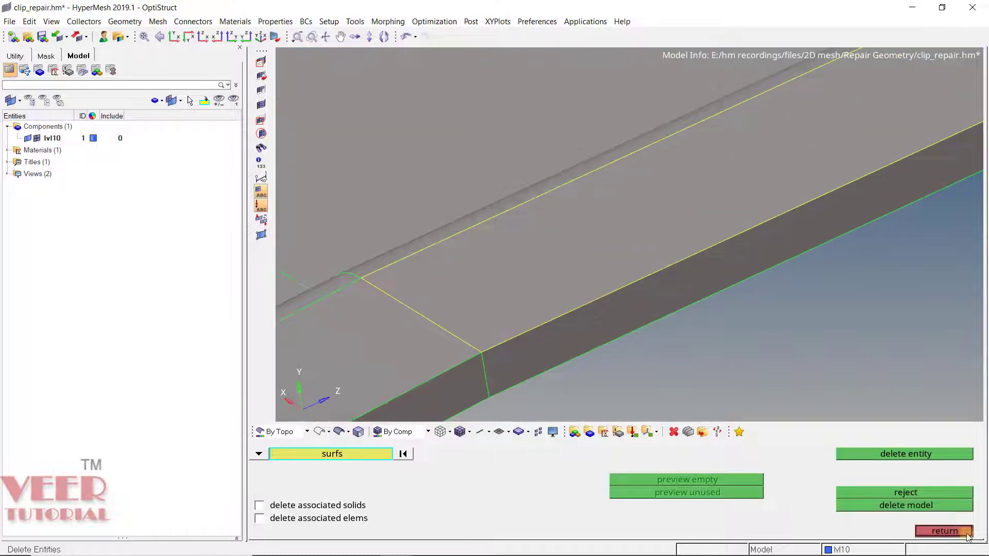
click(944, 532)
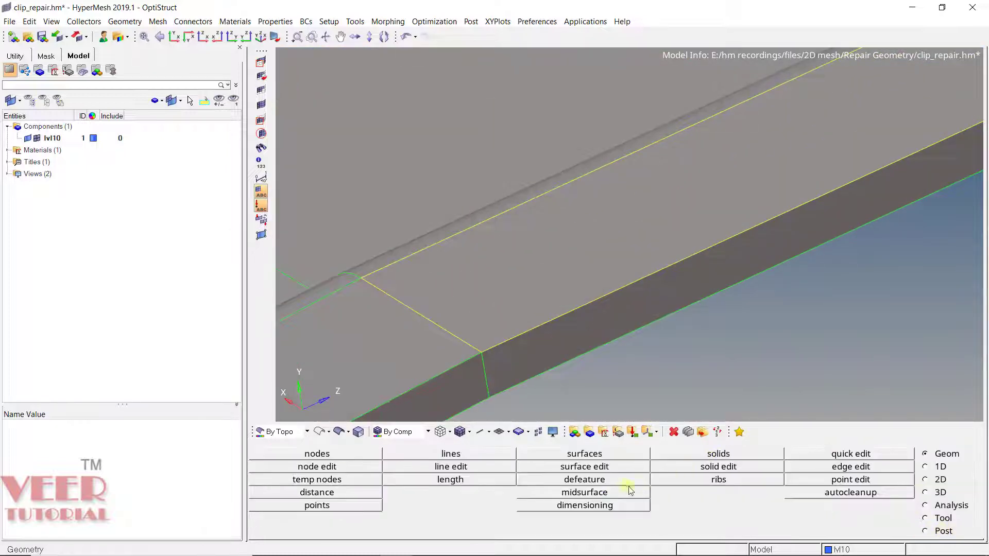
click(597, 483)
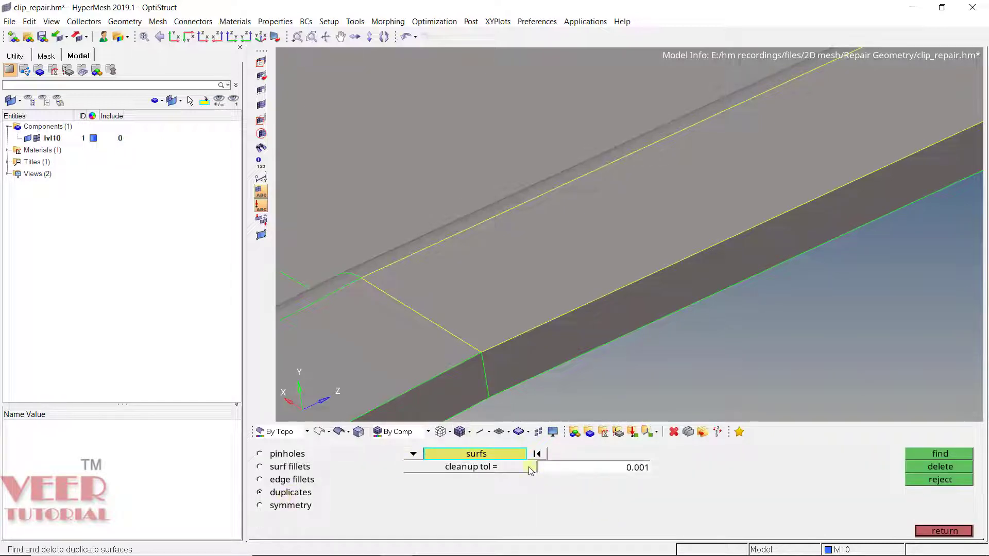
click(504, 456)
click(336, 479)
scroll(496, 283, down, 5)
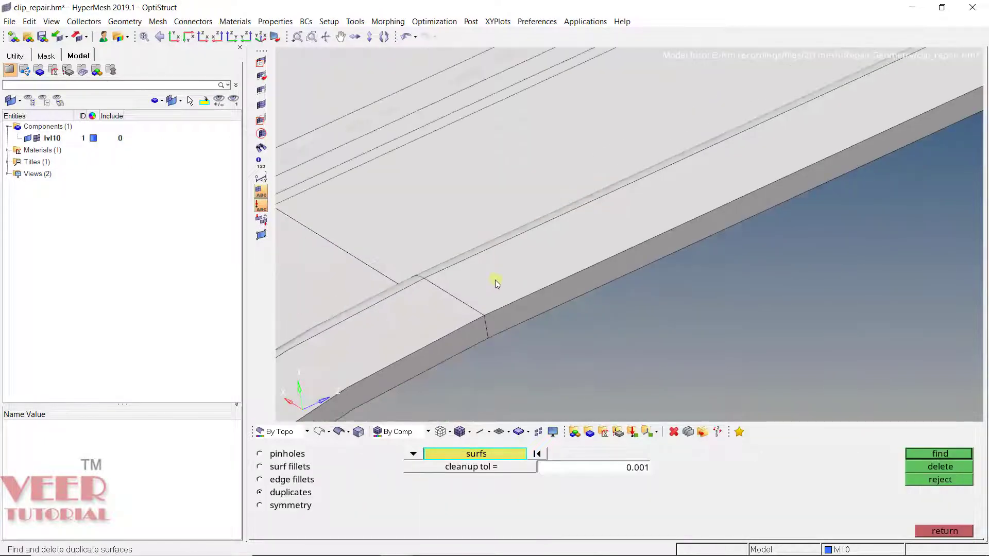
click(626, 467)
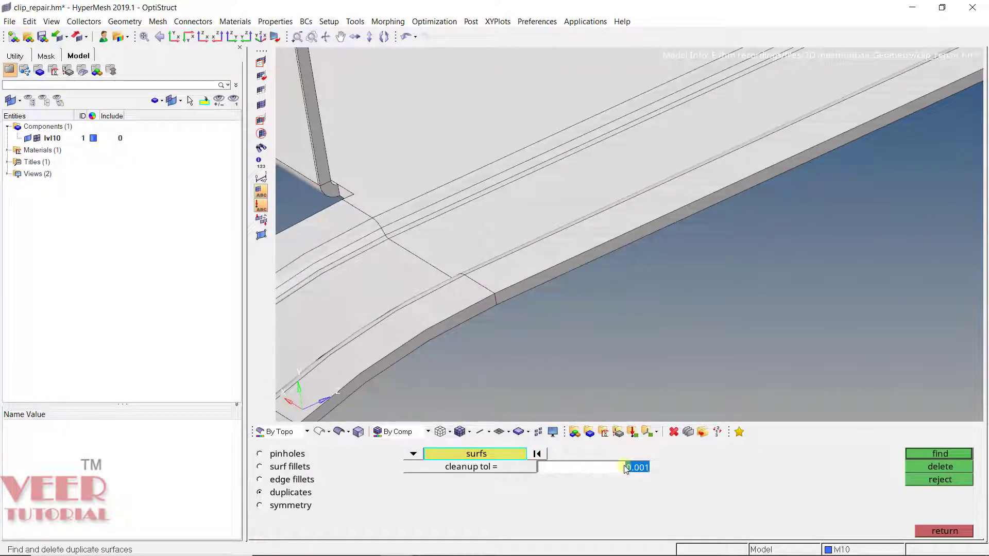
text(0.100)
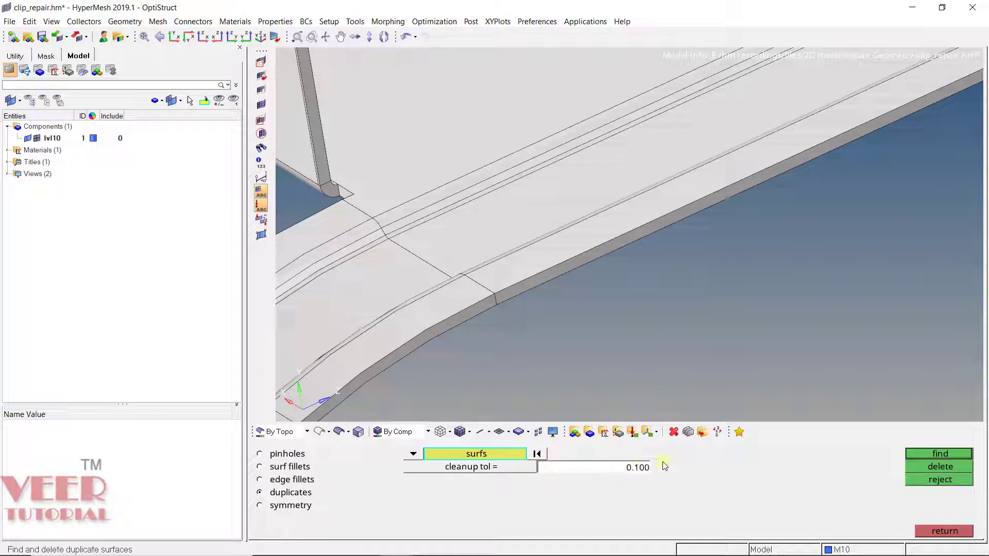
click(940, 454)
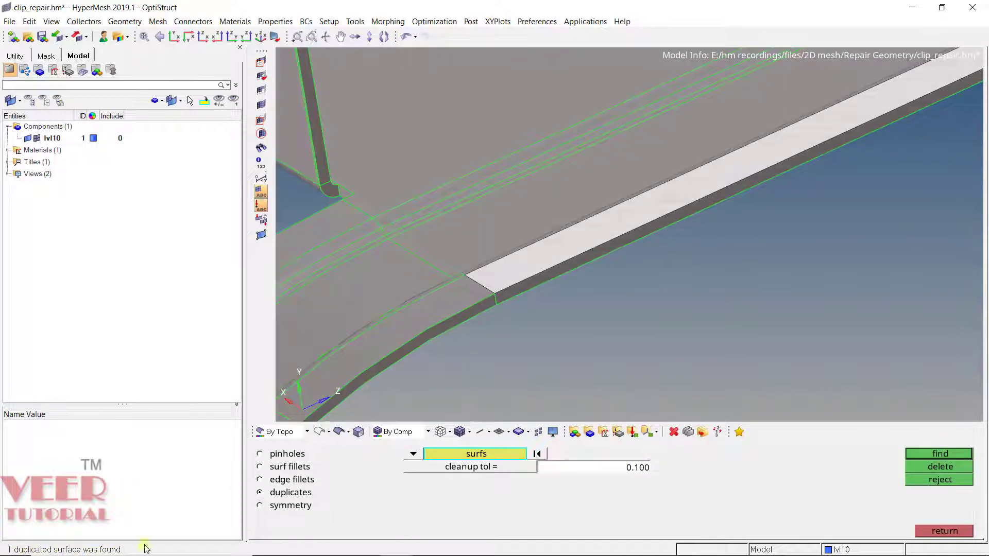
scroll(566, 291, down, 2)
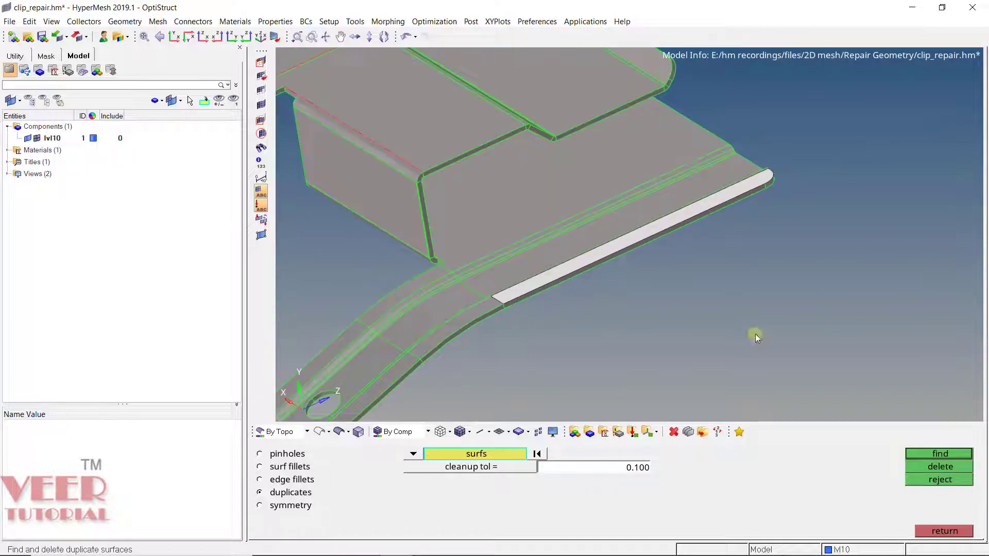
Step: Delete the highlighted duplicate surface along the base's long outer edge strip and leave the Defeature tool
click(955, 453)
click(953, 466)
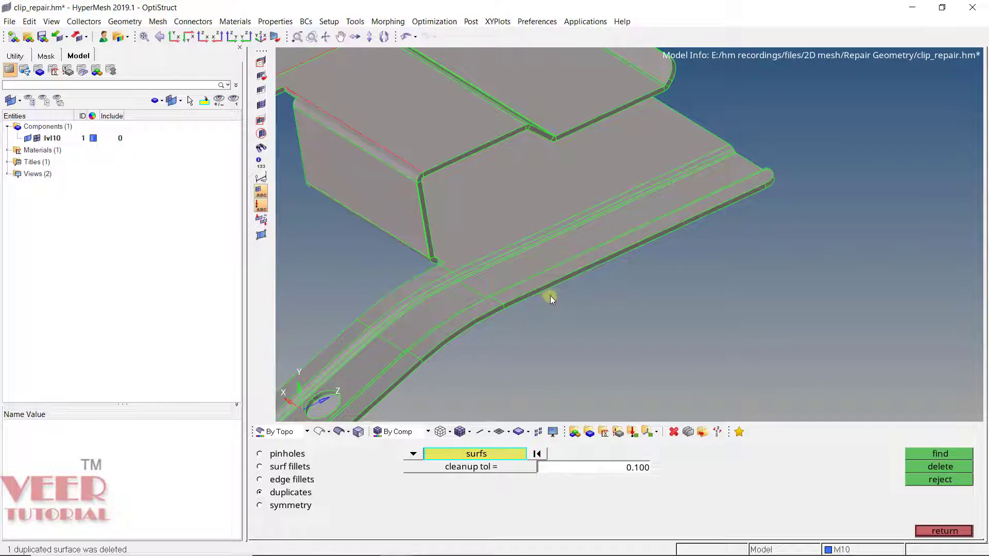
scroll(550, 296, down, 3)
click(944, 527)
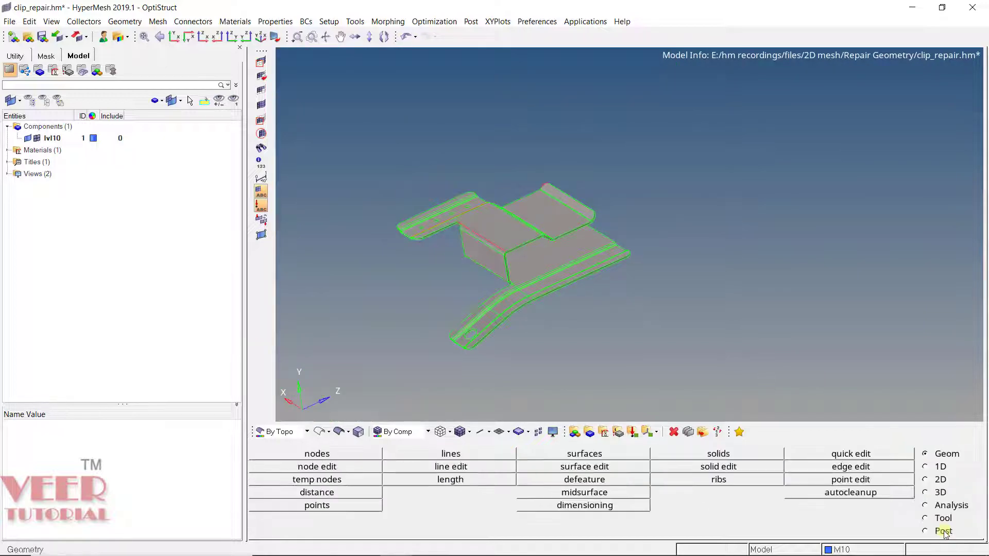